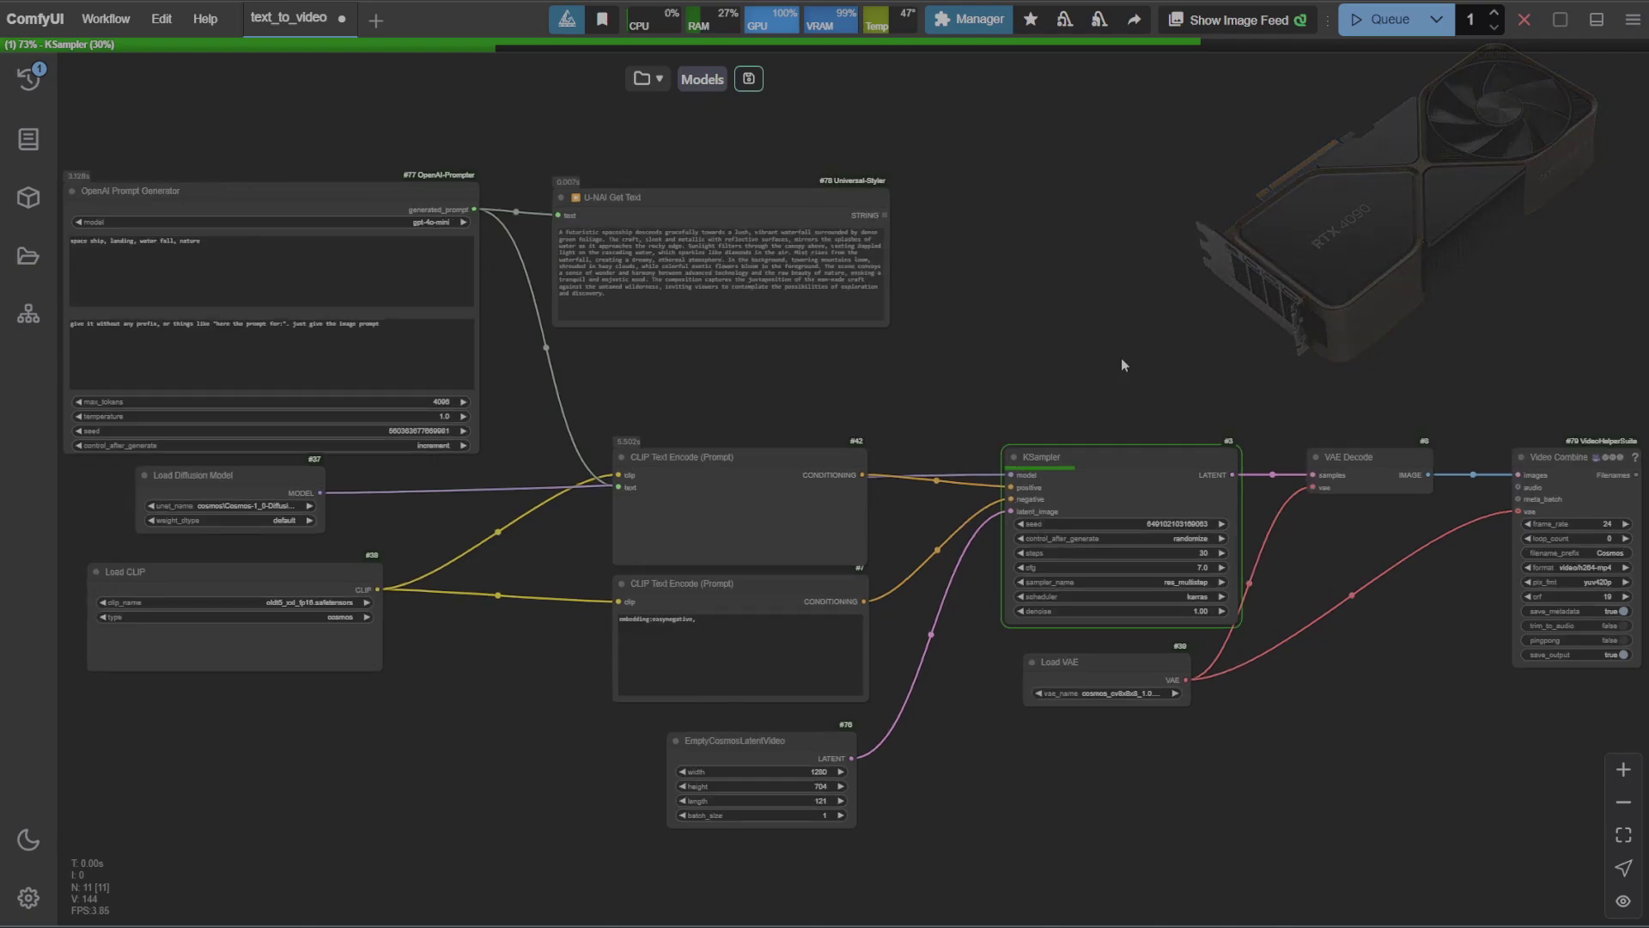
- Bring forward the PowerShell log of the Cosmos run stopped at step 9/30 and reposition it
{"action": "scroll", "coordinate": [1123, 365], "scroll_direction": "up", "scroll_amount": 3}
{"action": "scroll", "coordinate": [1125, 361], "scroll_direction": "up", "scroll_amount": 1}
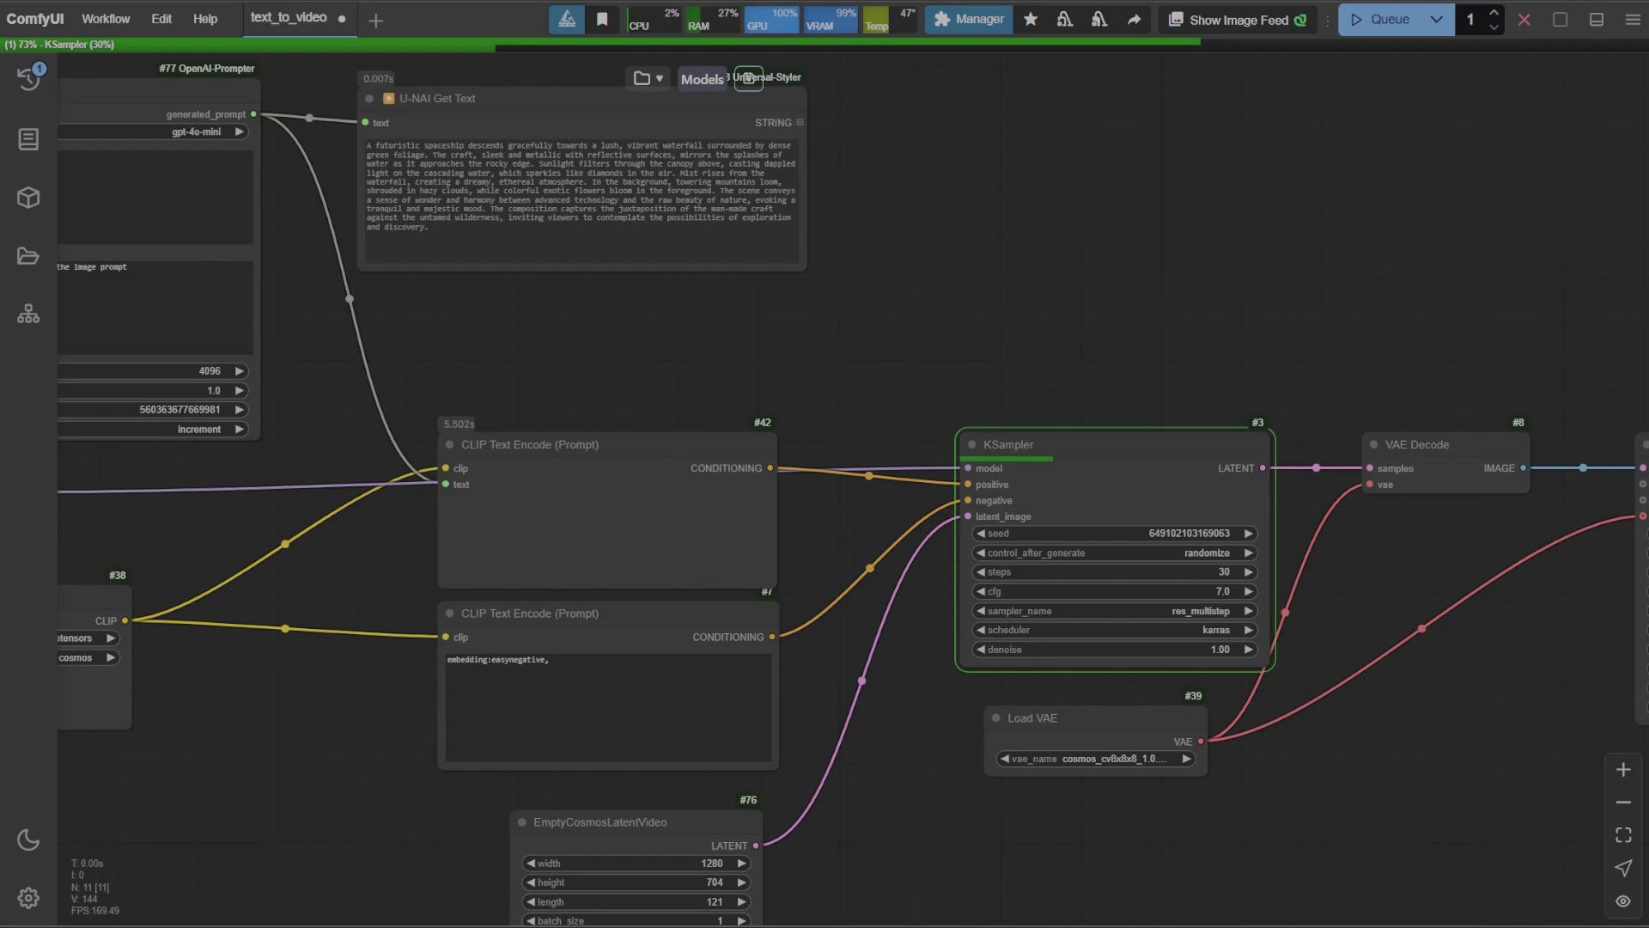
{"action": "key", "text": "alt+Tab"}
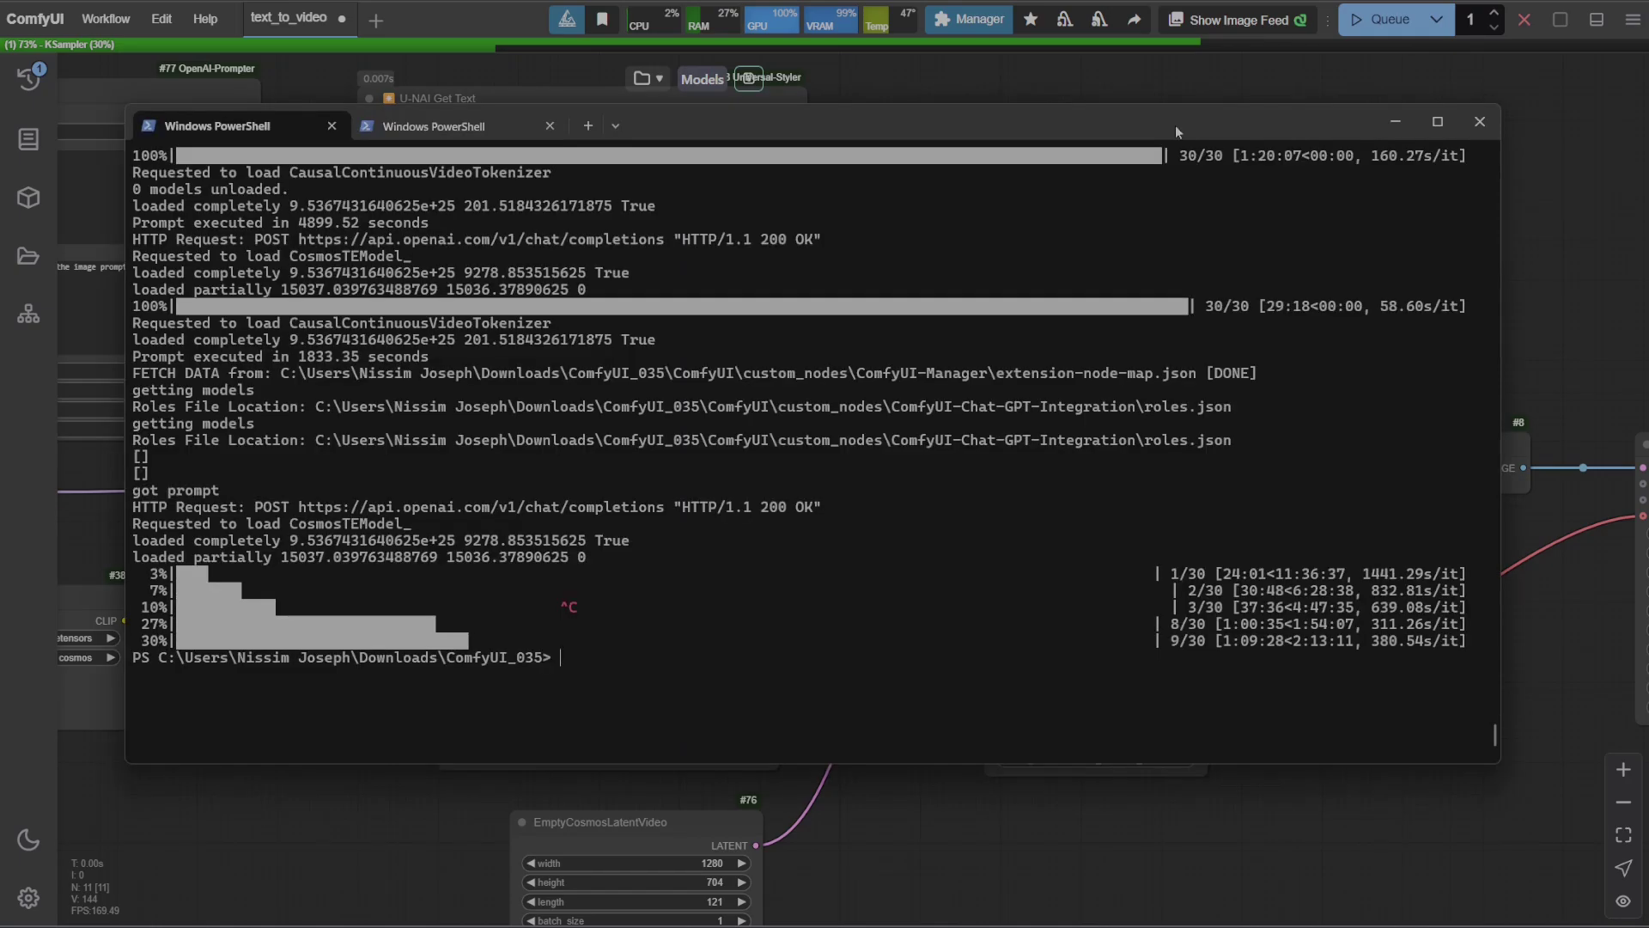
{"action": "left_click_drag", "start_coordinate": [1175, 126], "coordinate": [1182, 120]}
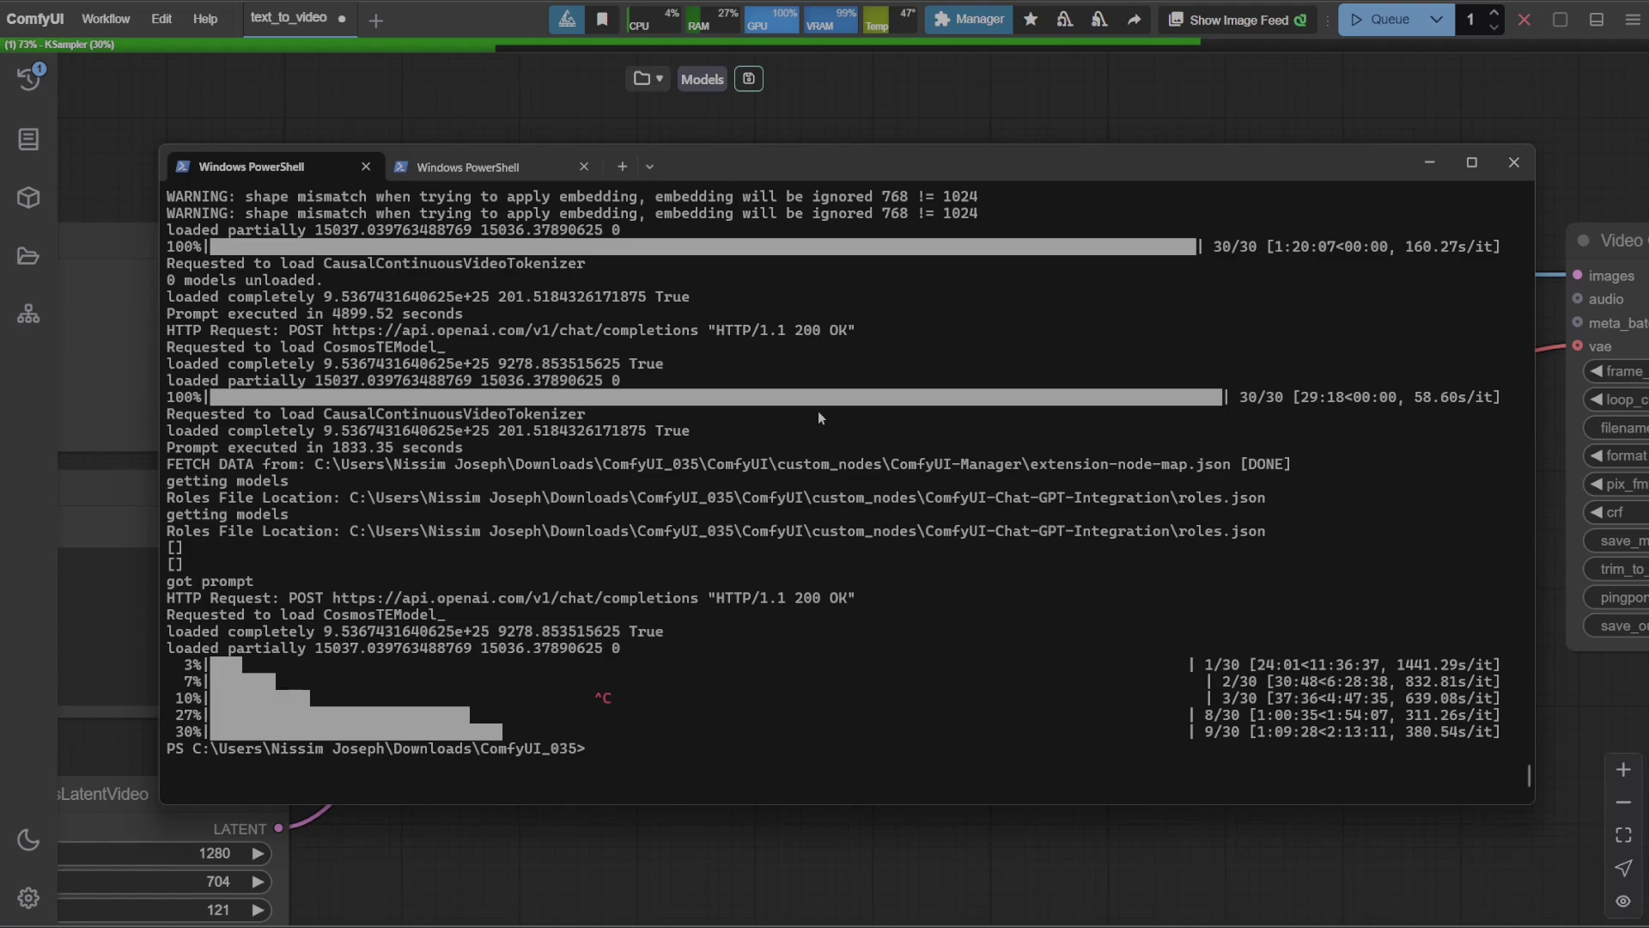
- Scroll through the interrupted run's log, then bring up Task Manager to check the GPU
{"action": "scroll", "coordinate": [816, 408], "scroll_direction": "up", "scroll_amount": 4}
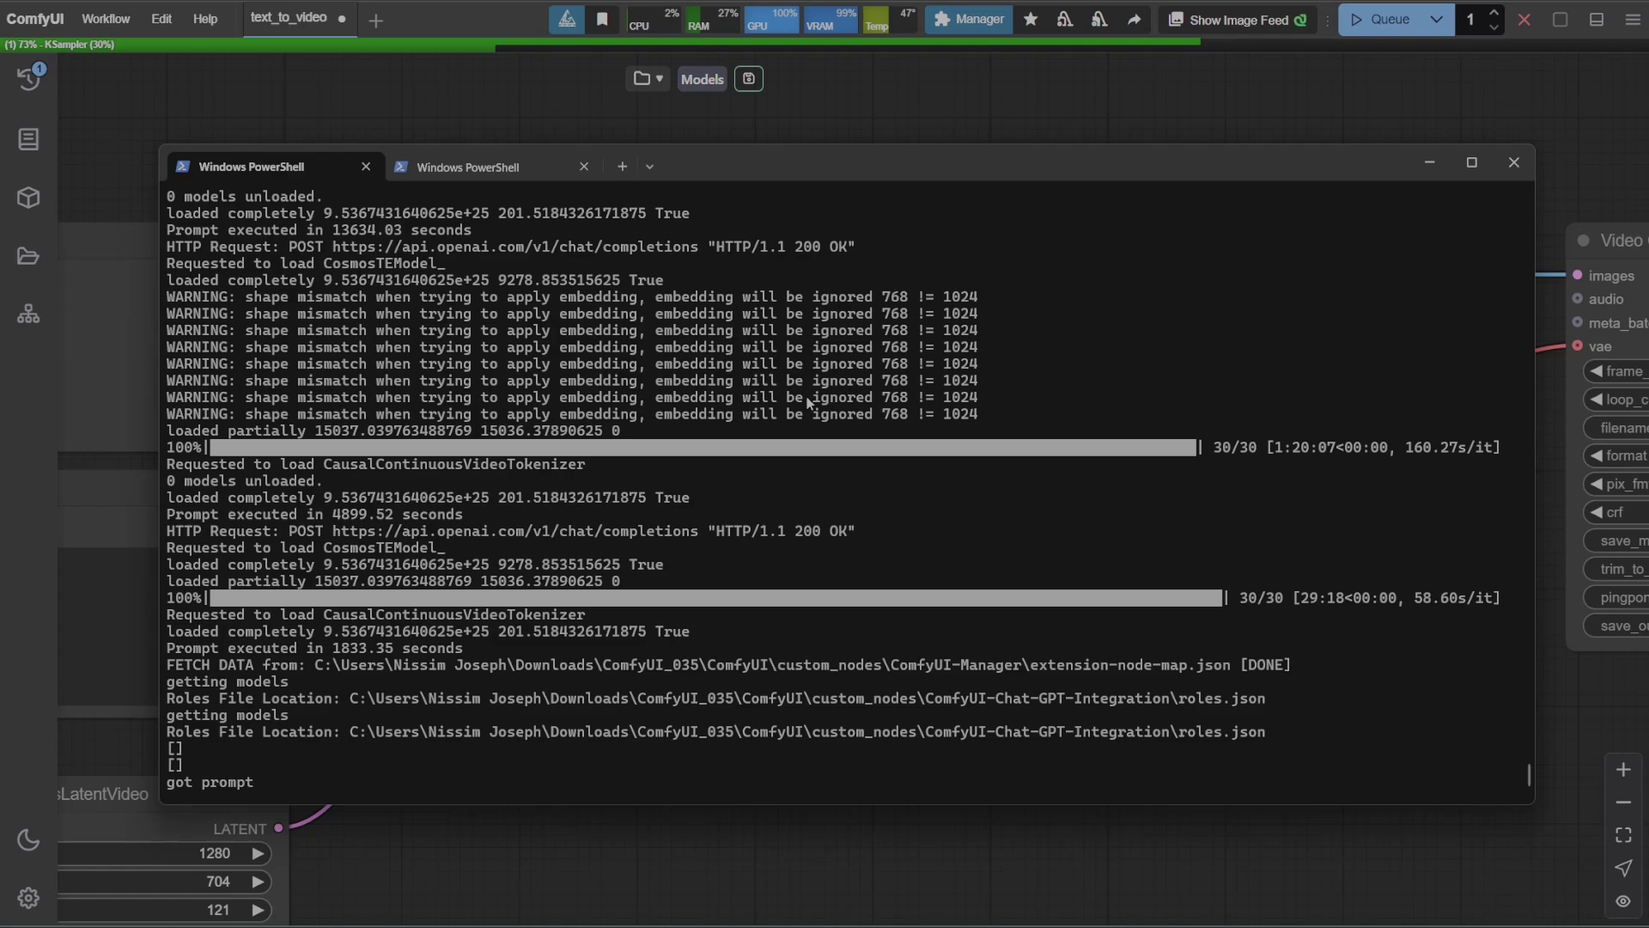
{"action": "scroll", "coordinate": [958, 453], "scroll_direction": "down", "scroll_amount": 2}
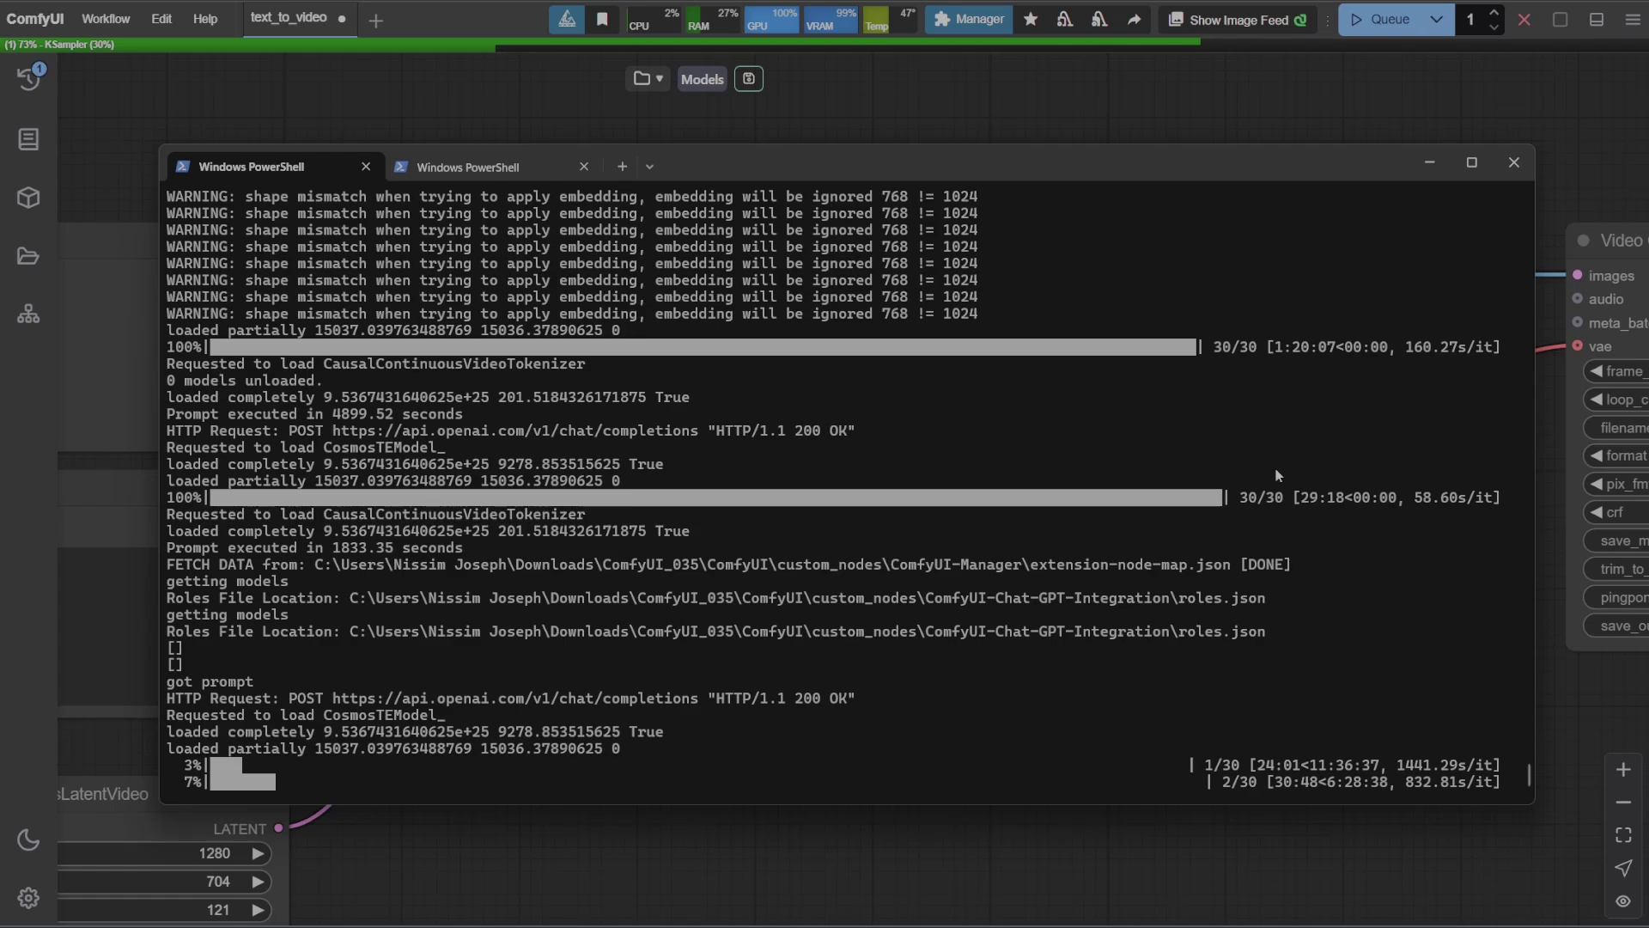
{"action": "key", "text": "ctrl+c"}
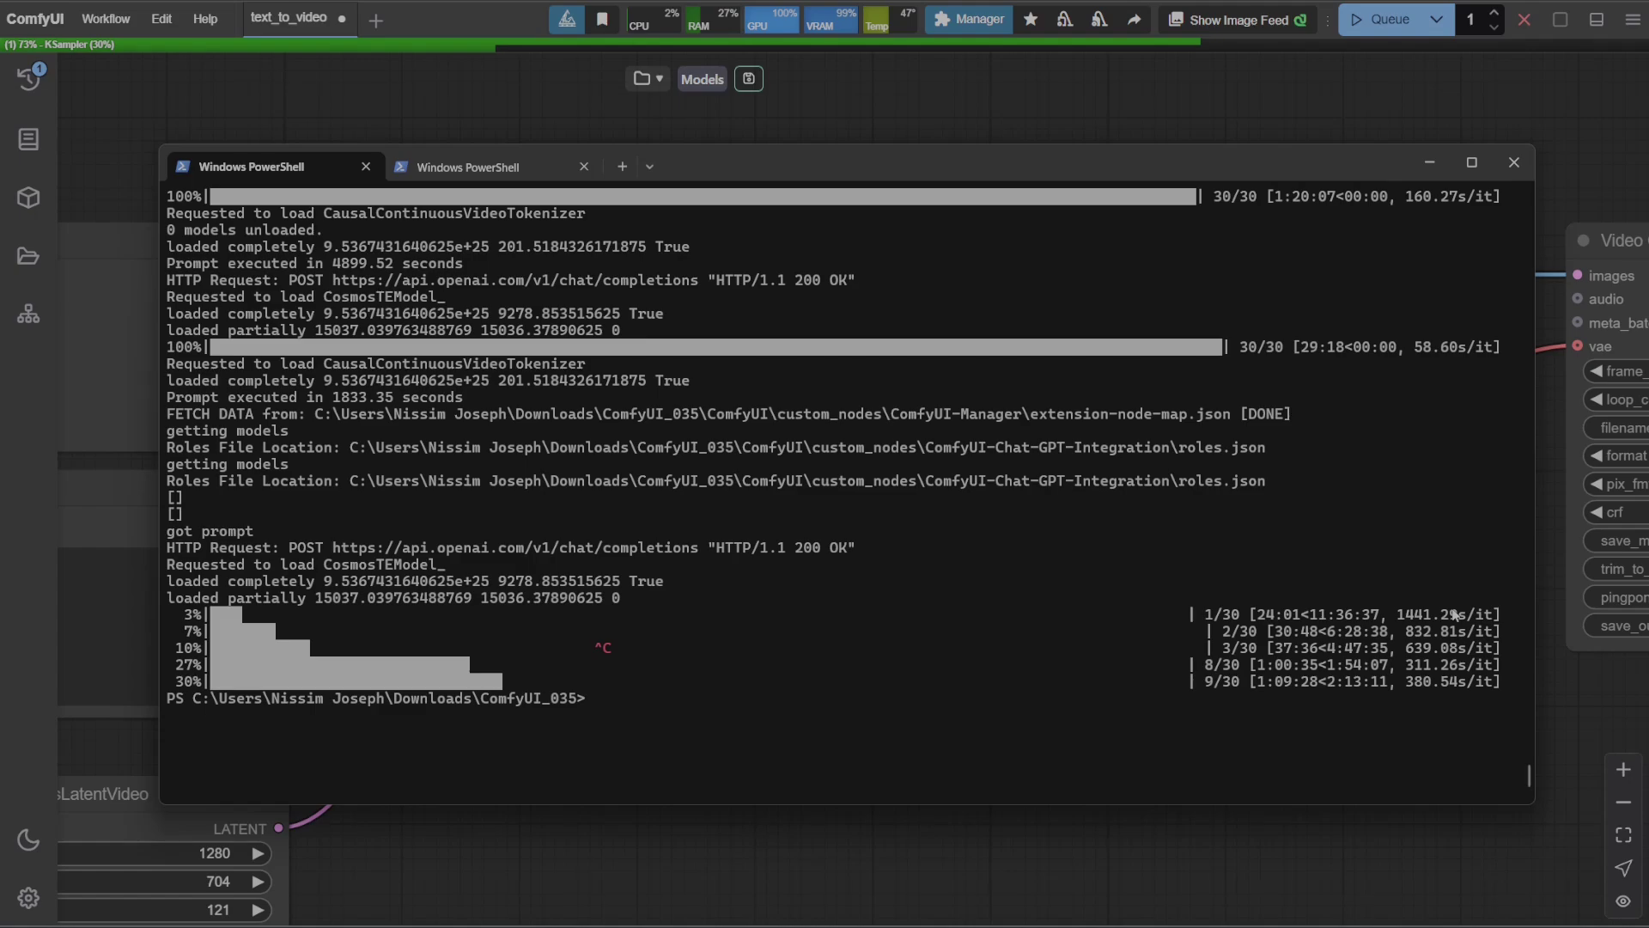
{"action": "key", "text": "ctrl+shift+Escape"}
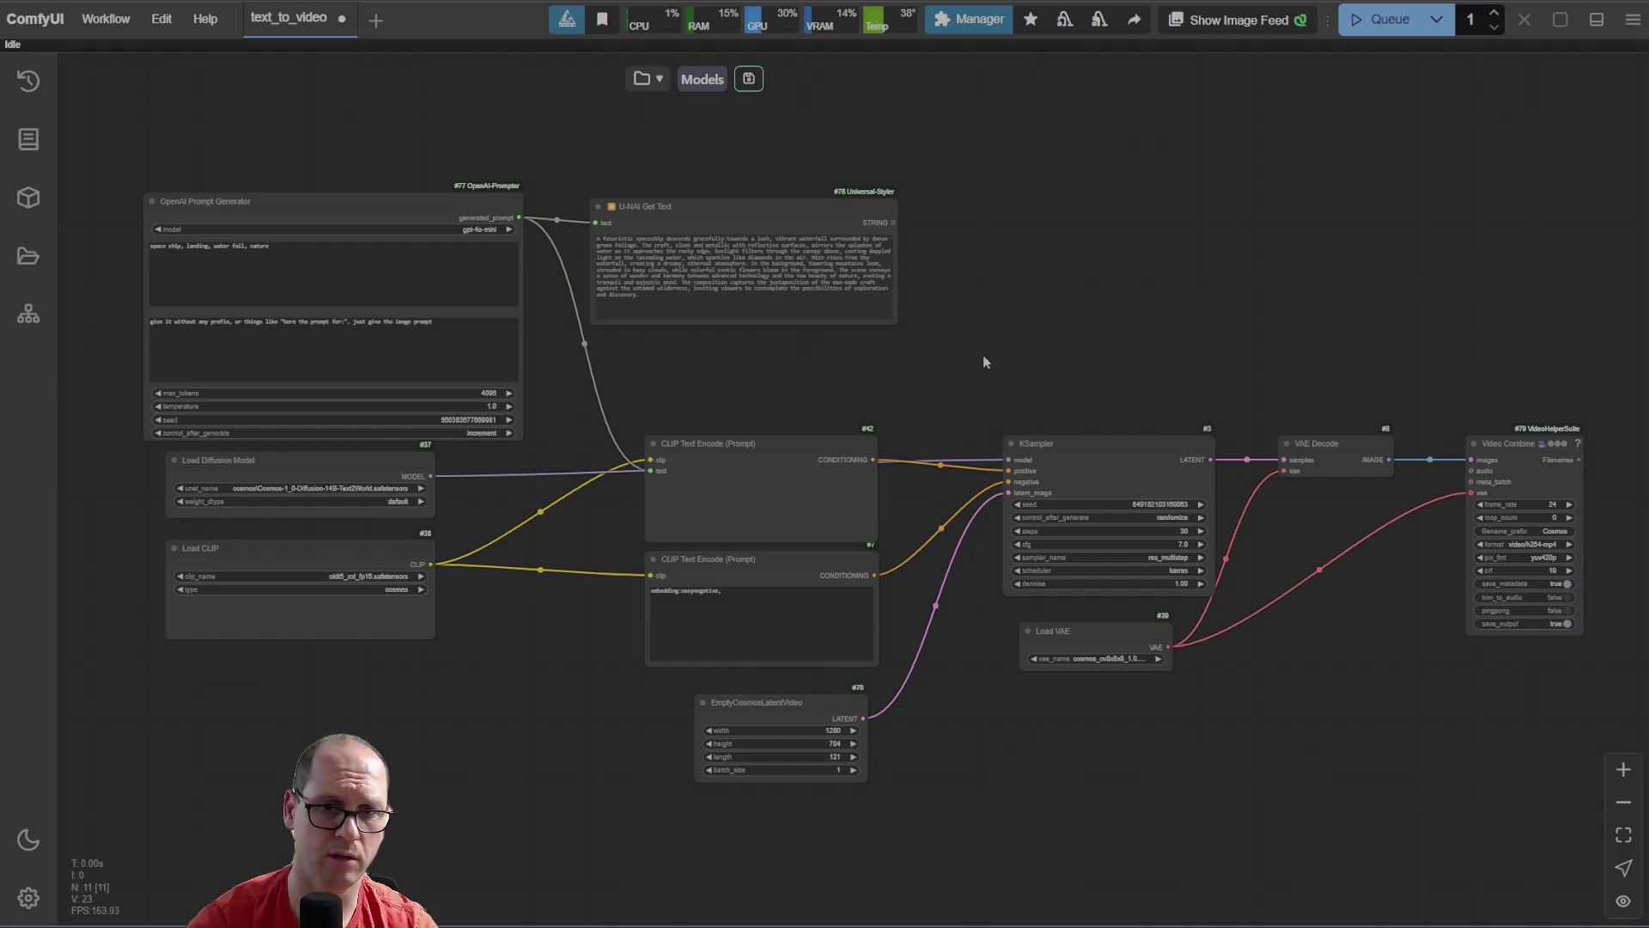
- Navigate to the Load CLIP node and open its clip_name list of text encoders
{"action": "scroll", "coordinate": [985, 360], "scroll_direction": "up", "scroll_amount": 4}
{"action": "left_click_drag", "start_coordinate": [988, 356], "coordinate": [1519, 205]}
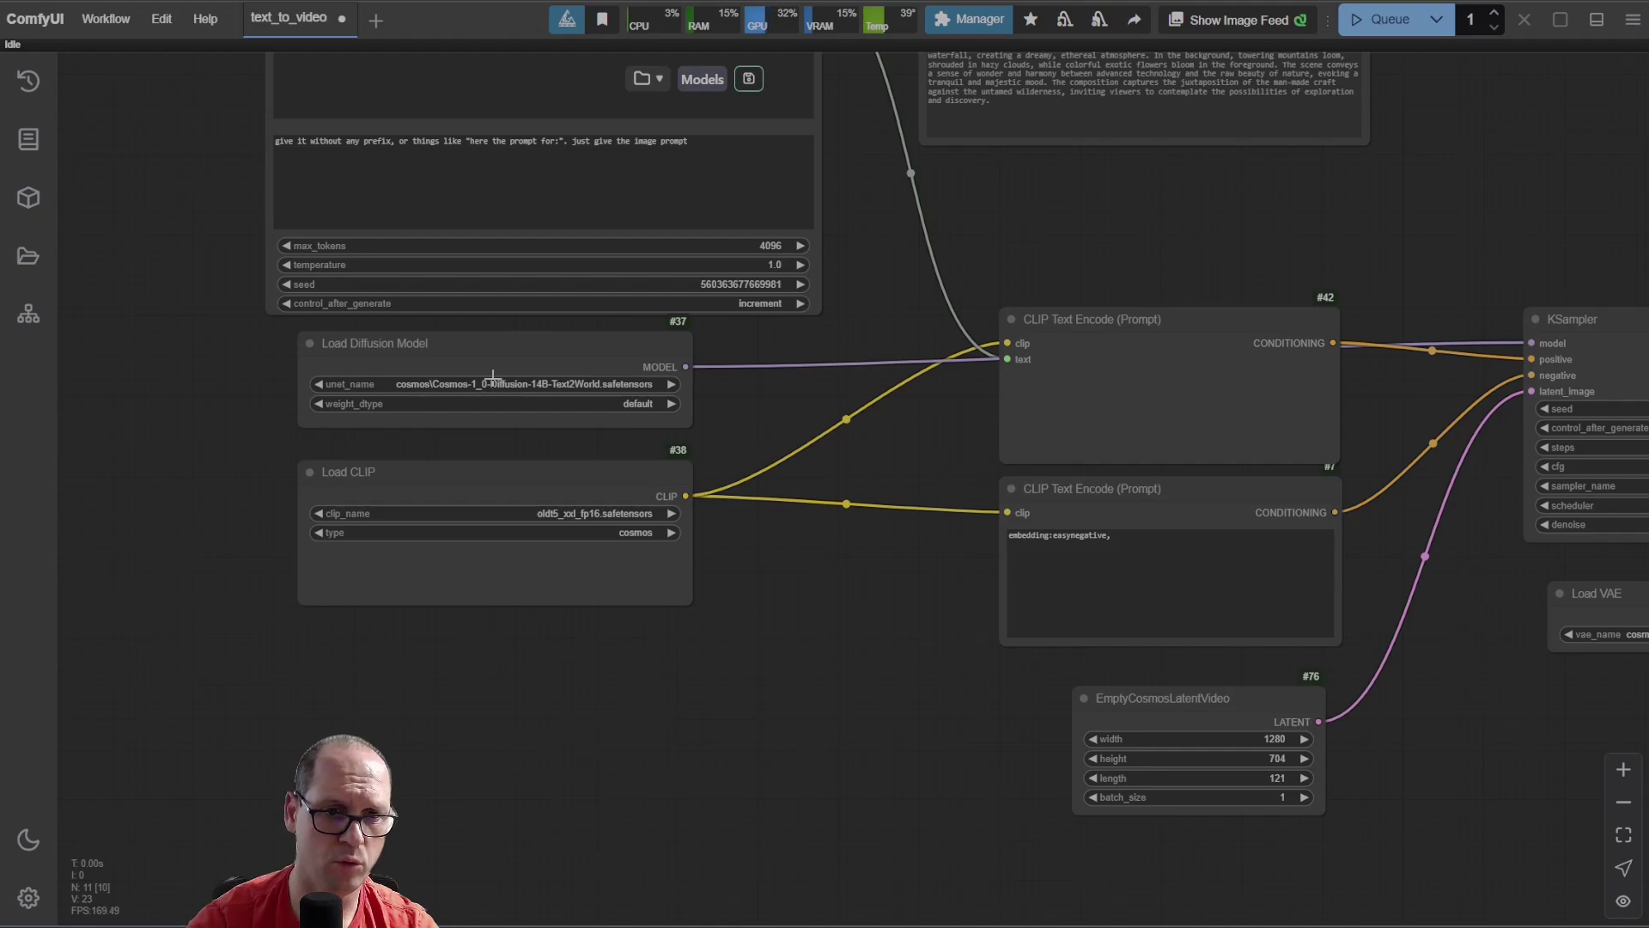
{"action": "scroll", "coordinate": [494, 376], "scroll_direction": "up", "scroll_amount": 6}
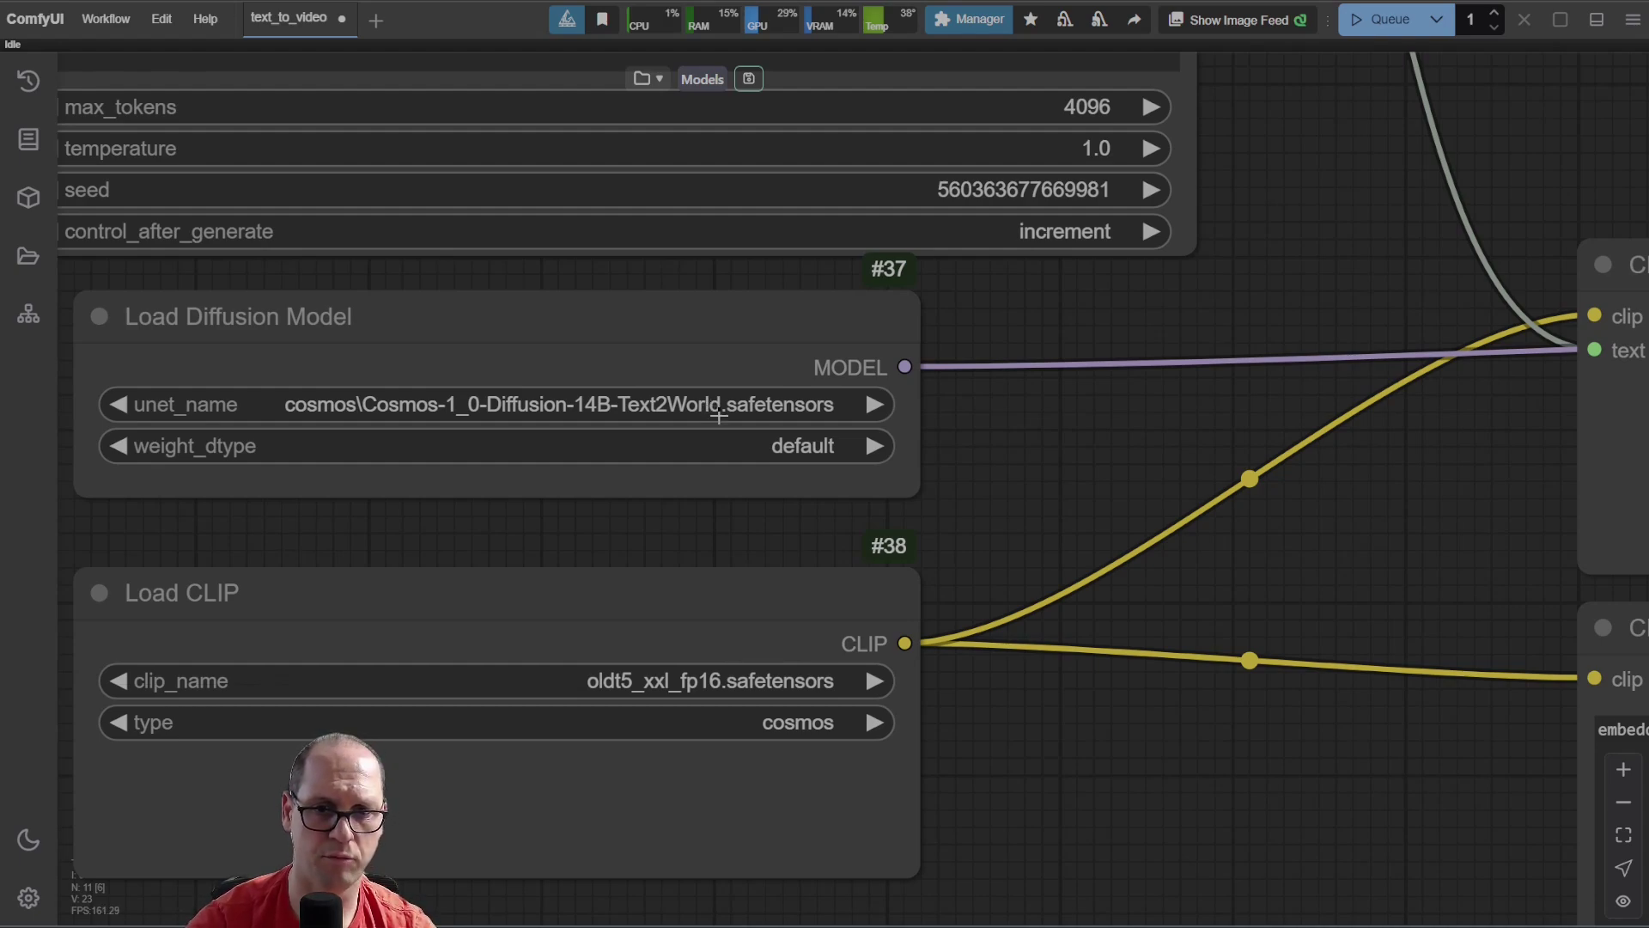
{"action": "left_click_drag", "start_coordinate": [1064, 490], "coordinate": [1147, 238]}
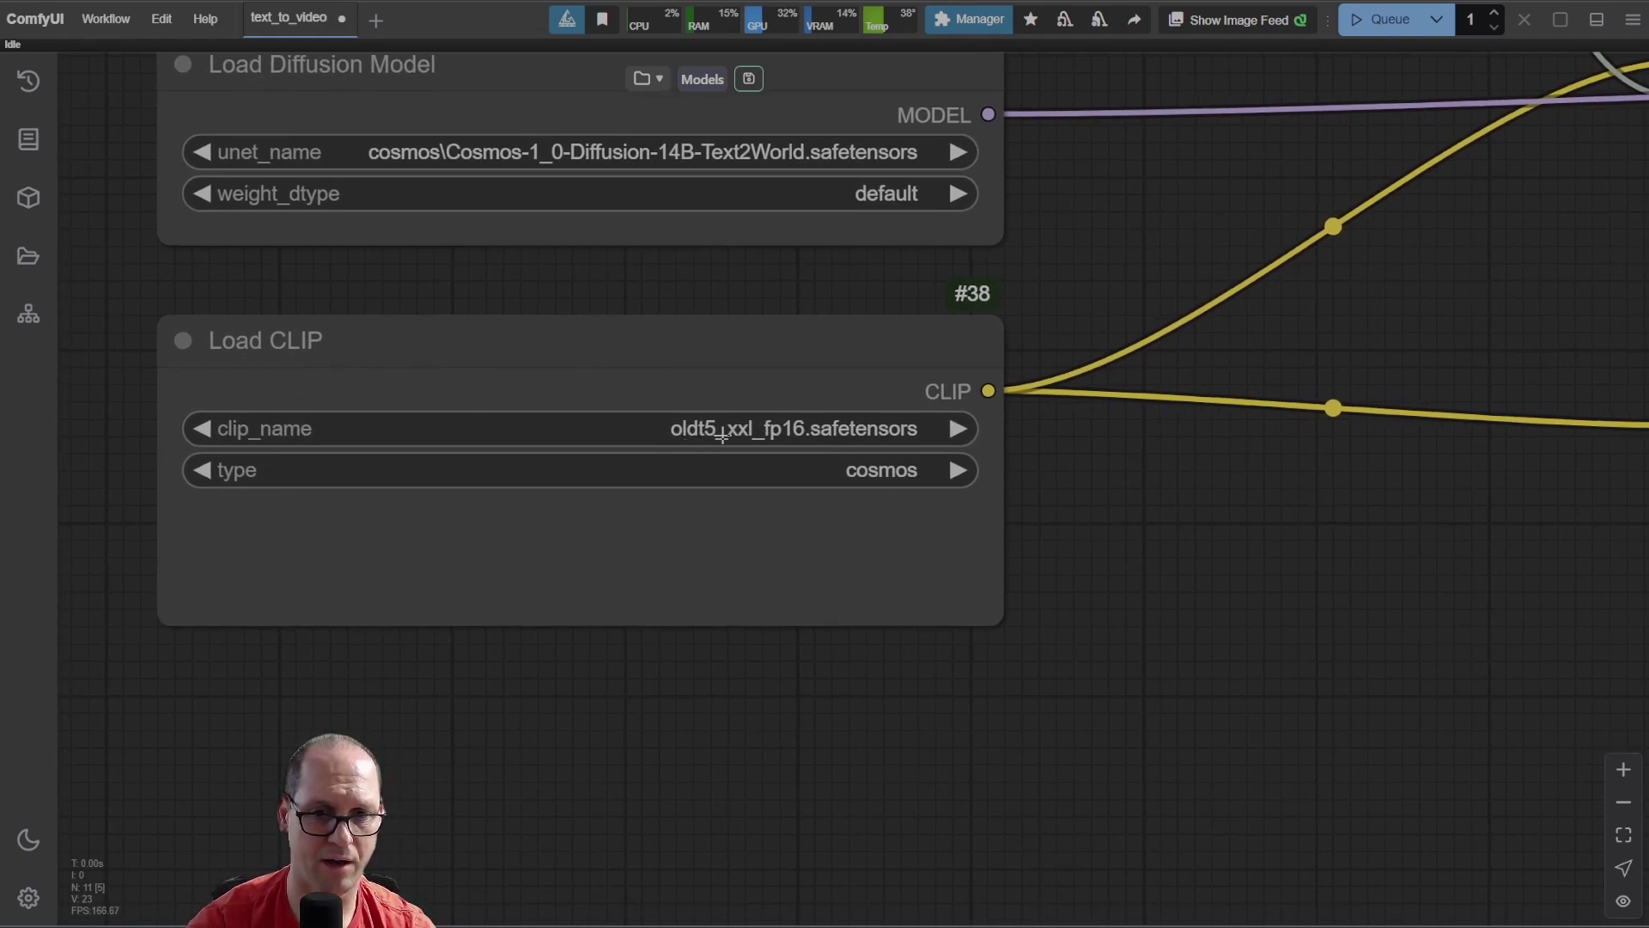
{"action": "left_click", "coordinate": [744, 425]}
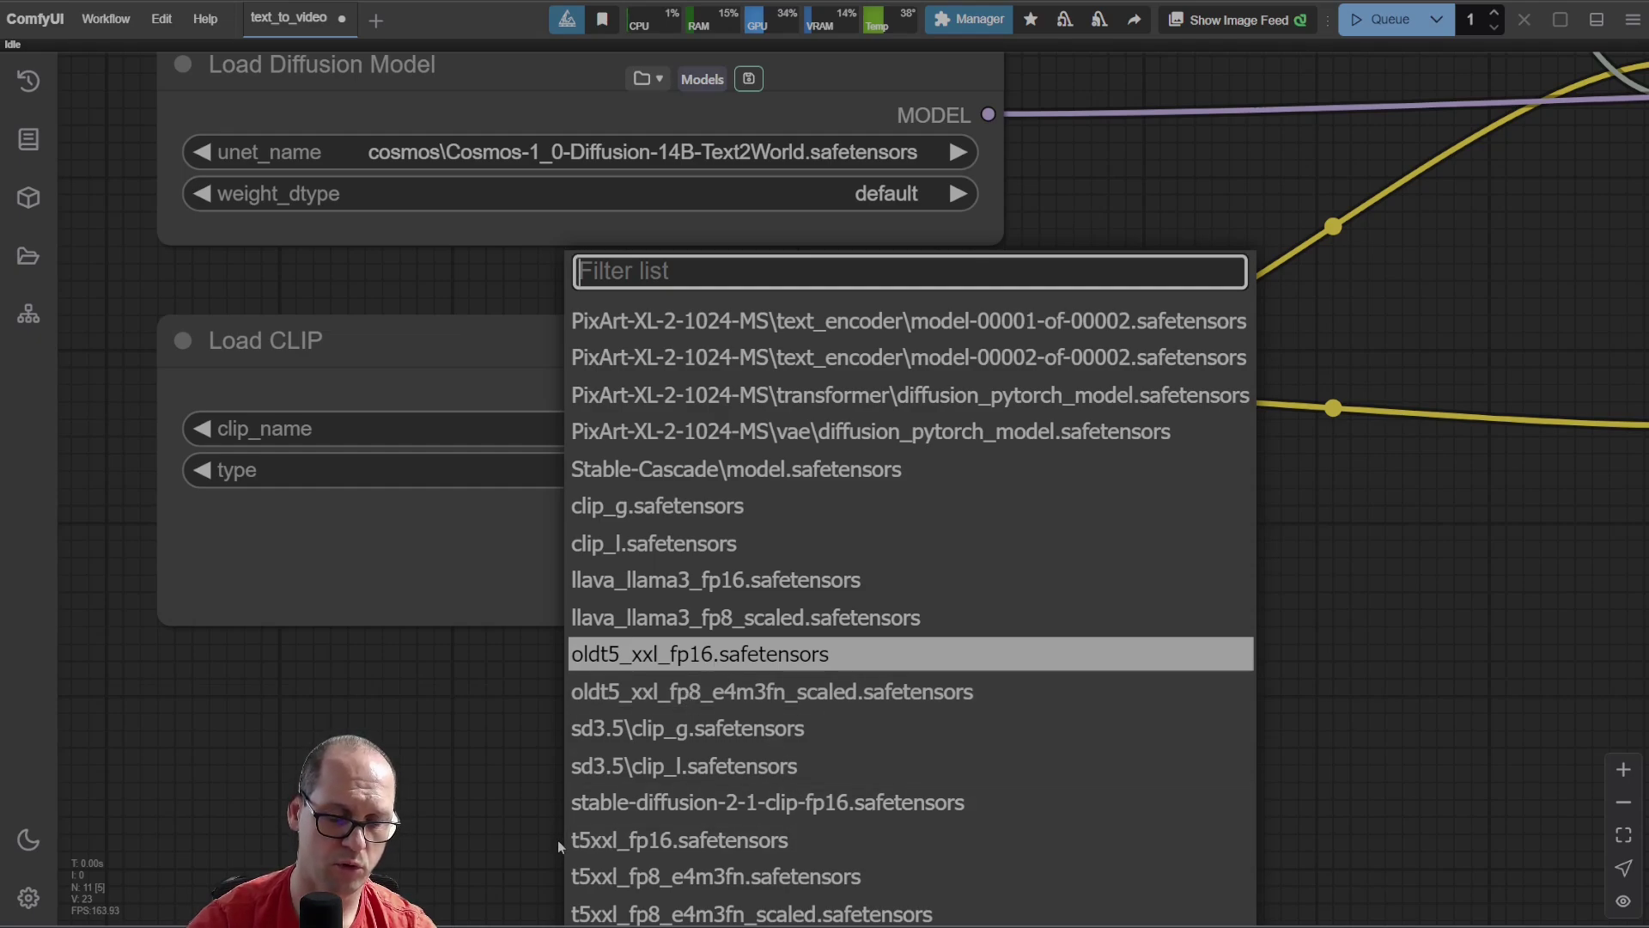
- Try t5xxl_fp16.safetensors on Load CLIP, then switch back to oldt5_xxl_fp16.safetensors
{"action": "left_click", "coordinate": [816, 846]}
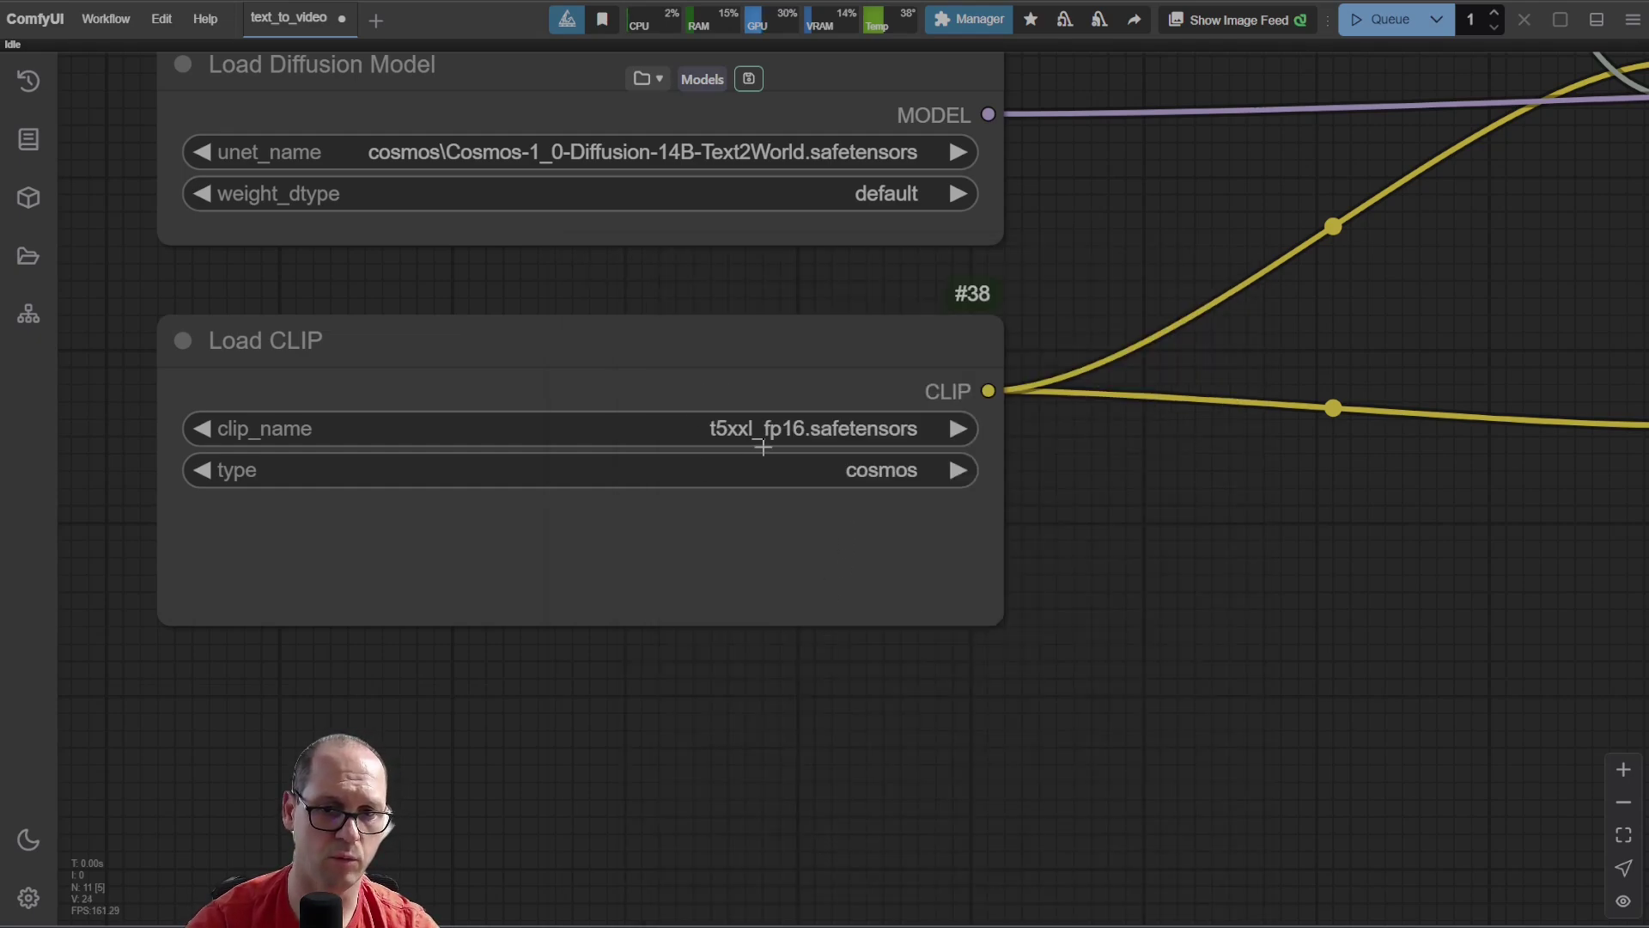
{"action": "scroll", "coordinate": [1208, 601], "scroll_direction": "down", "scroll_amount": 5}
{"action": "left_click_drag", "start_coordinate": [1208, 600], "coordinate": [847, 644]}
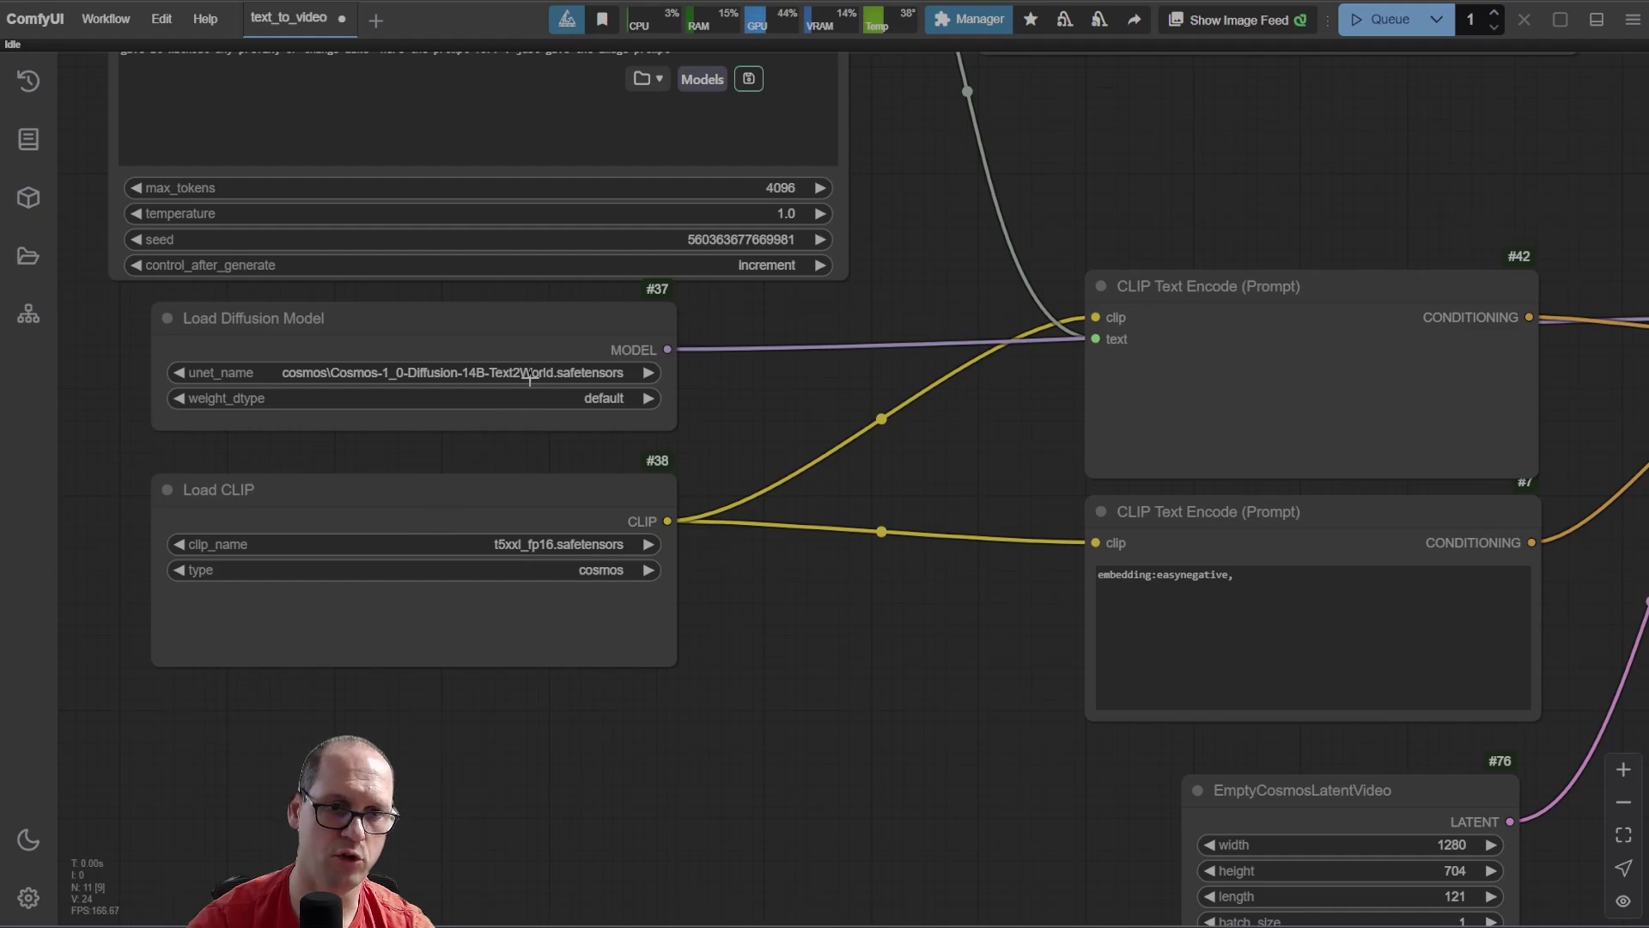
{"action": "left_click", "coordinate": [584, 544]}
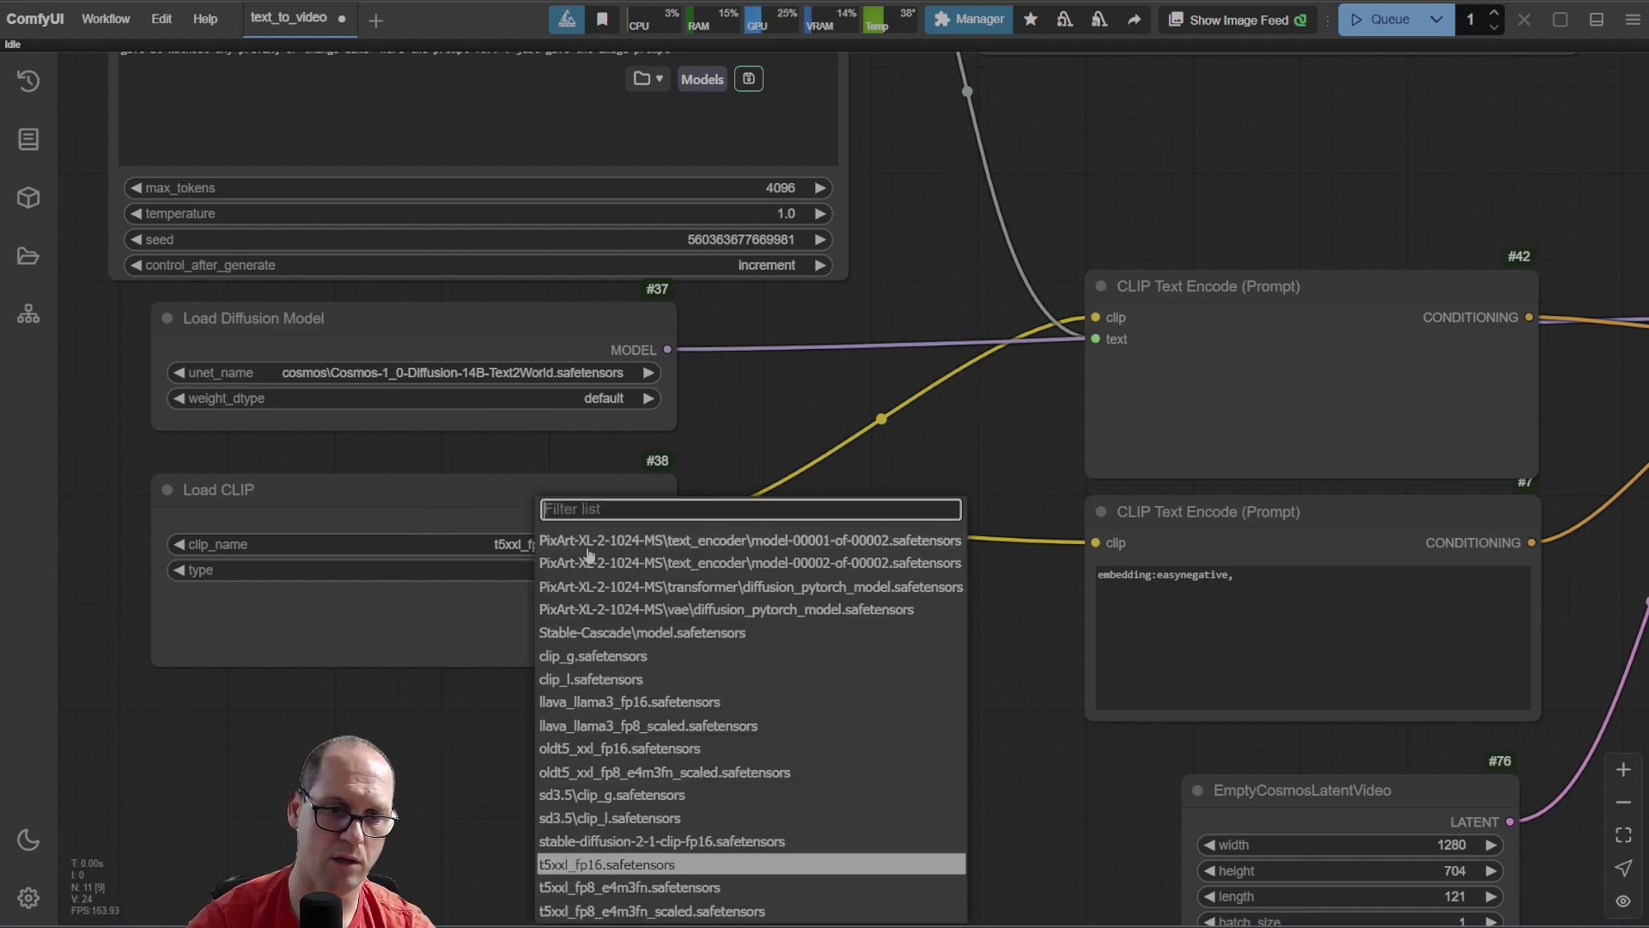
{"action": "left_click", "coordinate": [626, 749]}
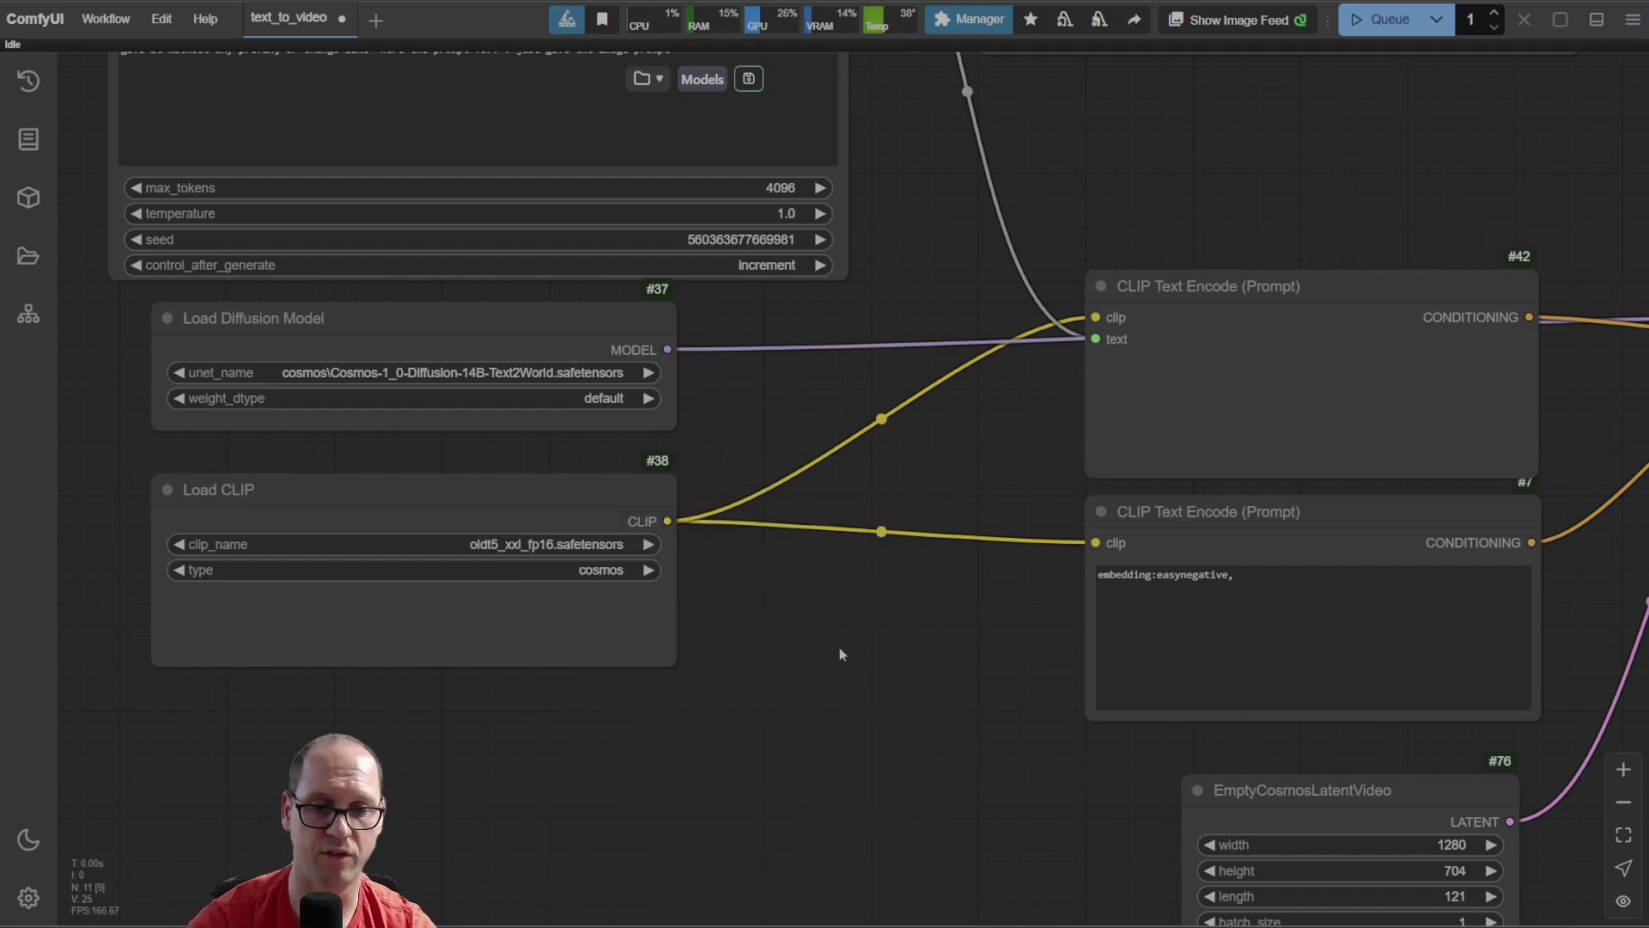
{"action": "left_click_drag", "start_coordinate": [840, 652], "coordinate": [842, 678]}
{"action": "scroll", "coordinate": [865, 692], "scroll_direction": "down", "scroll_amount": 2}
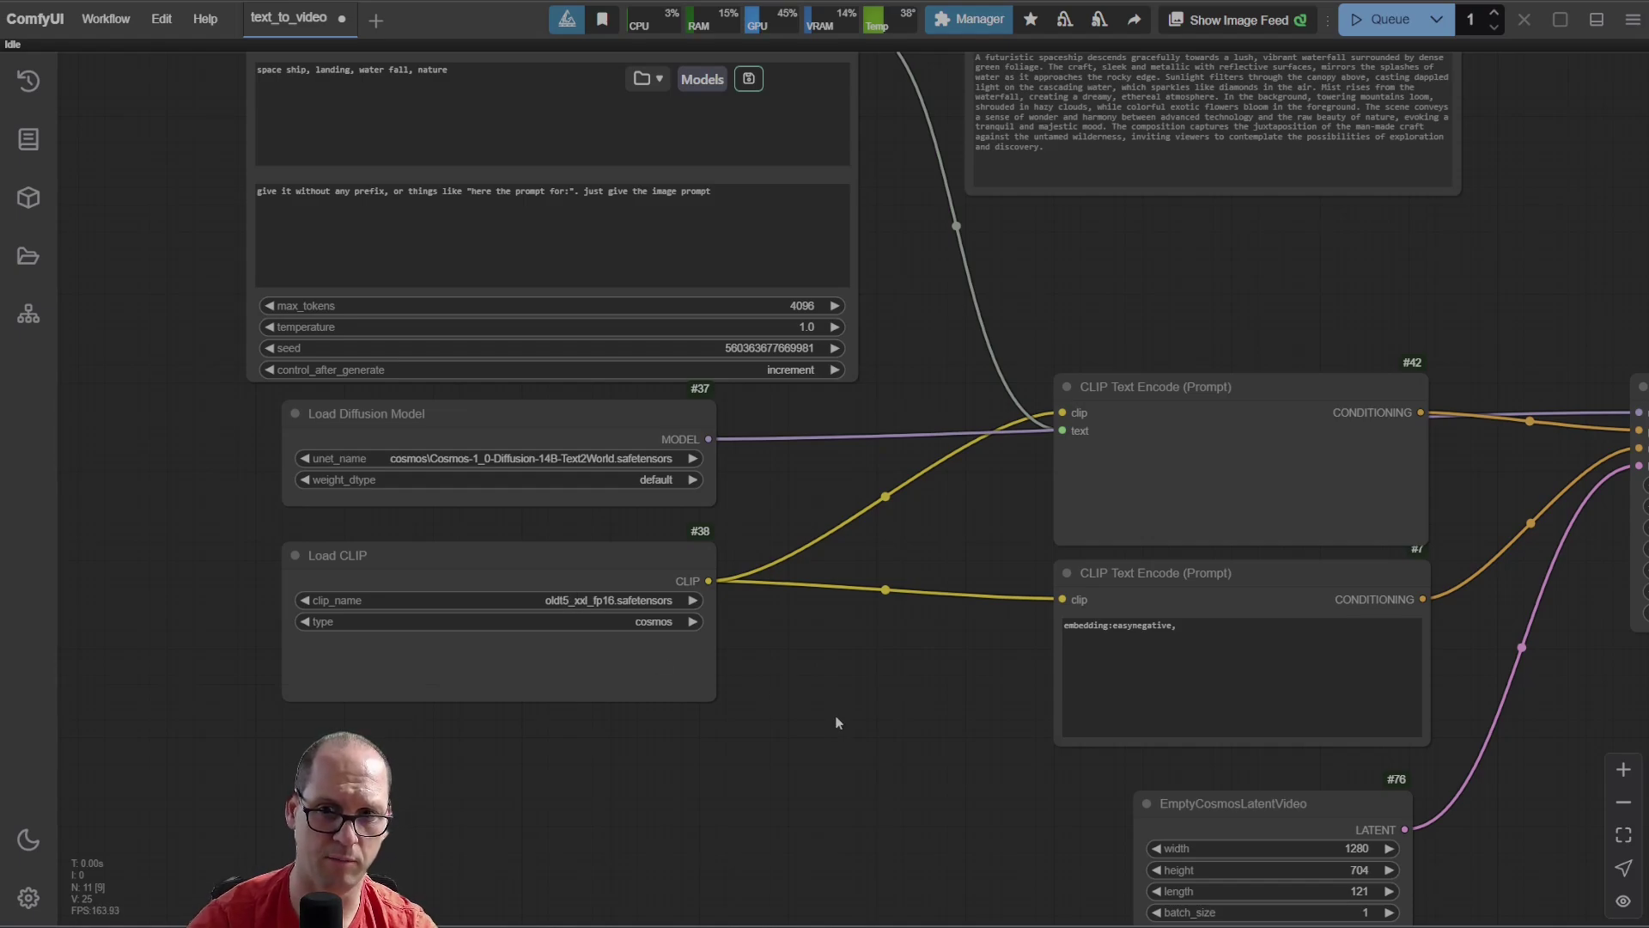
- Drag the OpenAI Prompt Generator and U-NAI Get Text nodes slightly up-left
{"action": "left_click_drag", "start_coordinate": [888, 736], "coordinate": [1160, 479]}
{"action": "left_click_drag", "start_coordinate": [447, 222], "coordinate": [432, 197]}
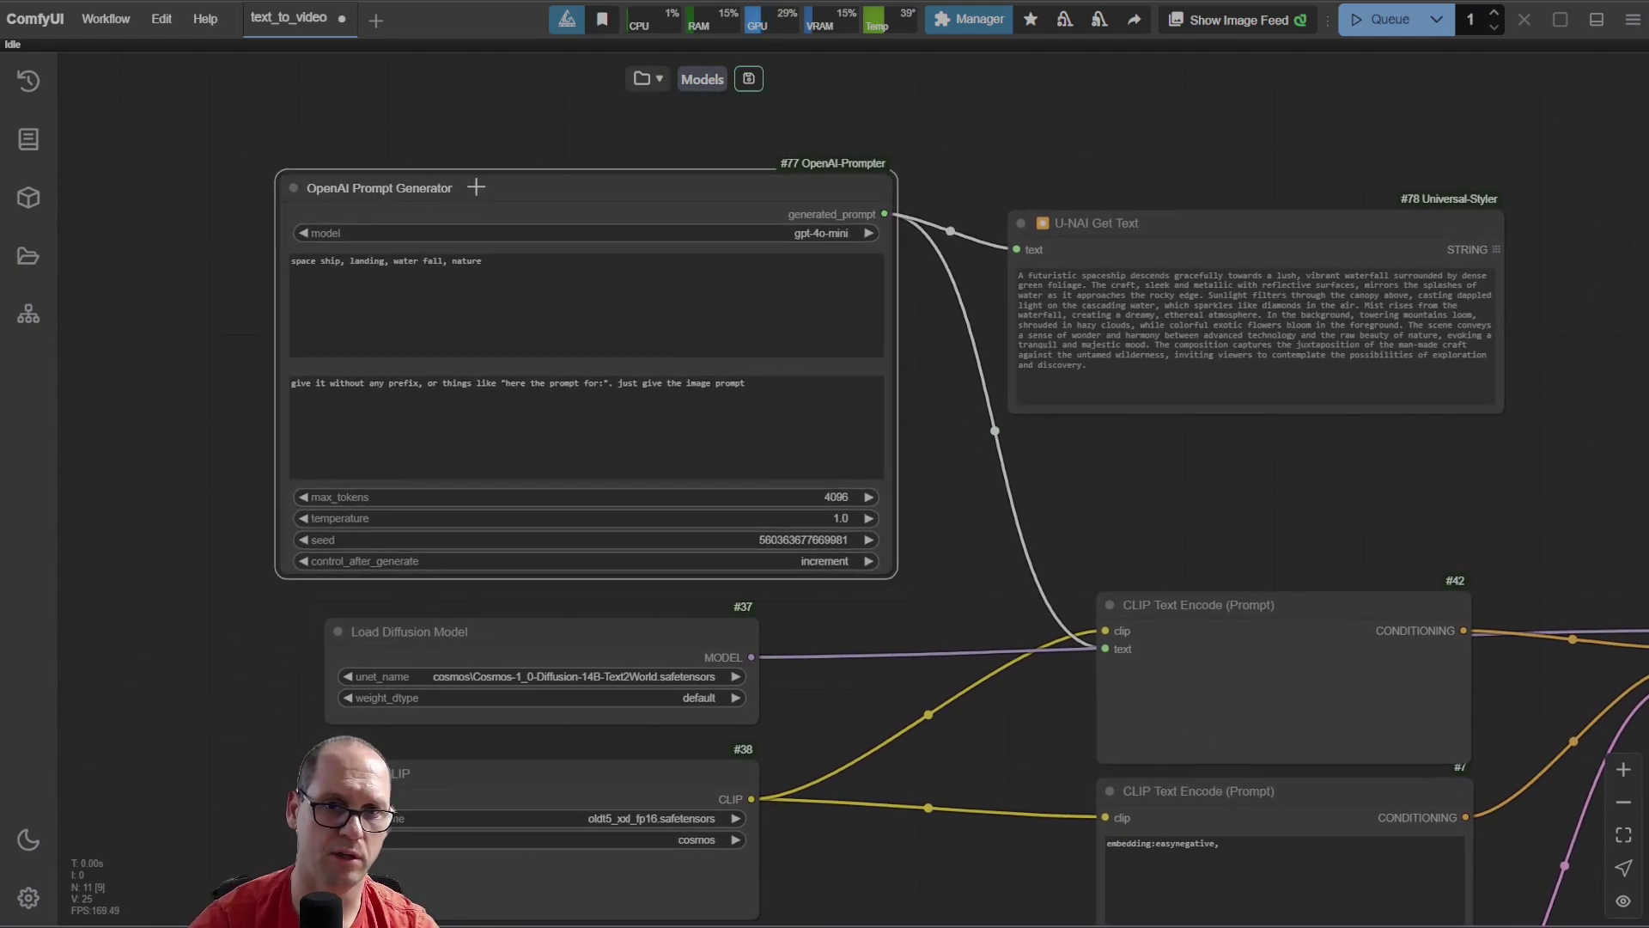
{"action": "left_click_drag", "start_coordinate": [504, 187], "coordinate": [432, 169]}
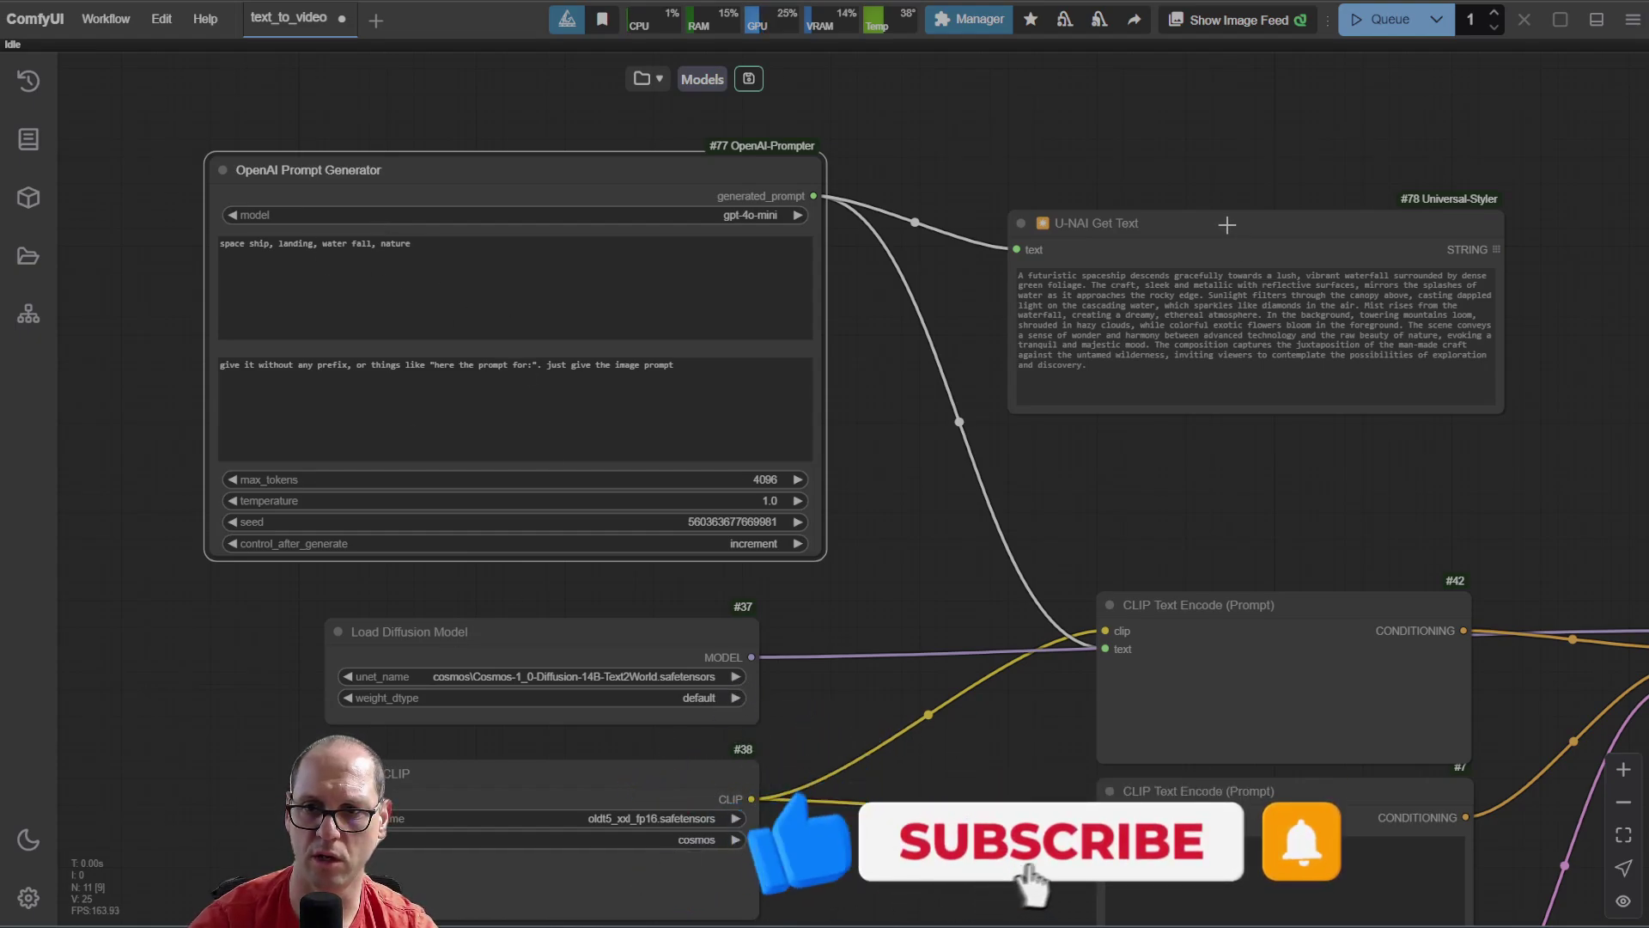
{"action": "left_click_drag", "start_coordinate": [1203, 222], "coordinate": [1131, 179]}
- Pan to the Load VAE and KSampler nodes (res_multistep, karras, 30 steps)
{"action": "scroll", "coordinate": [1457, 225], "scroll_direction": "up", "scroll_amount": 3}
{"action": "scroll", "coordinate": [1457, 225], "scroll_direction": "up", "scroll_amount": 4}
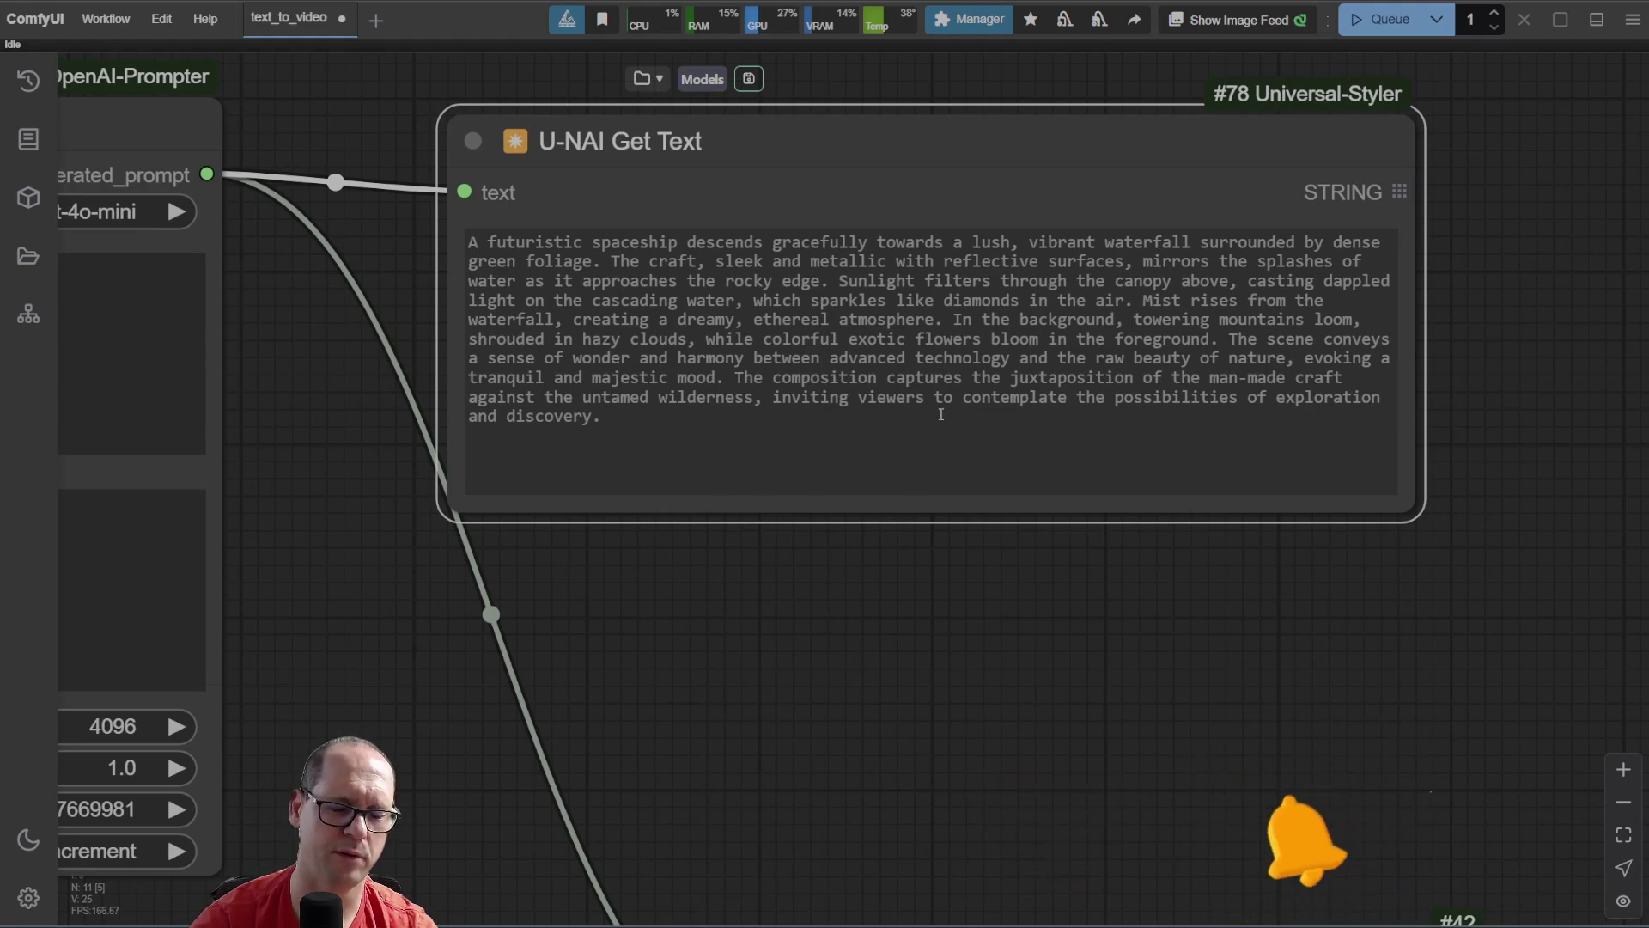
{"action": "scroll", "coordinate": [1014, 631], "scroll_direction": "down", "scroll_amount": 7}
{"action": "left_click_drag", "start_coordinate": [1012, 640], "coordinate": [1188, 512]}
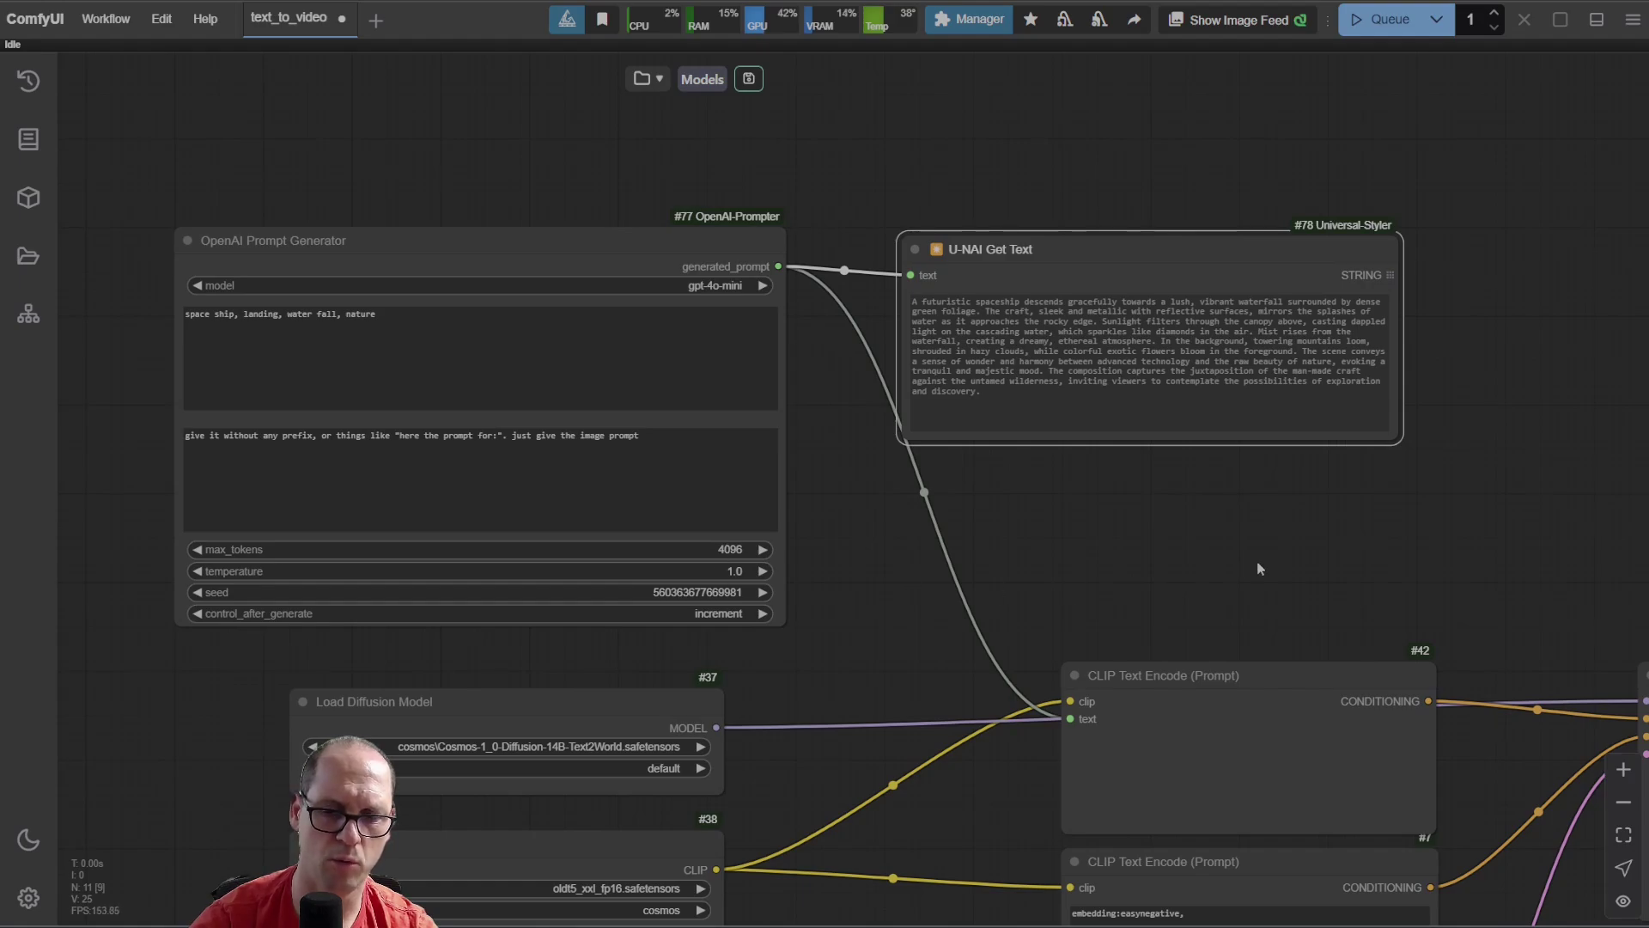
{"action": "left_click_drag", "start_coordinate": [1265, 560], "coordinate": [946, 241]}
{"action": "scroll", "coordinate": [947, 240], "scroll_direction": "down", "scroll_amount": 3}
{"action": "scroll", "coordinate": [859, 662], "scroll_direction": "up", "scroll_amount": 7}
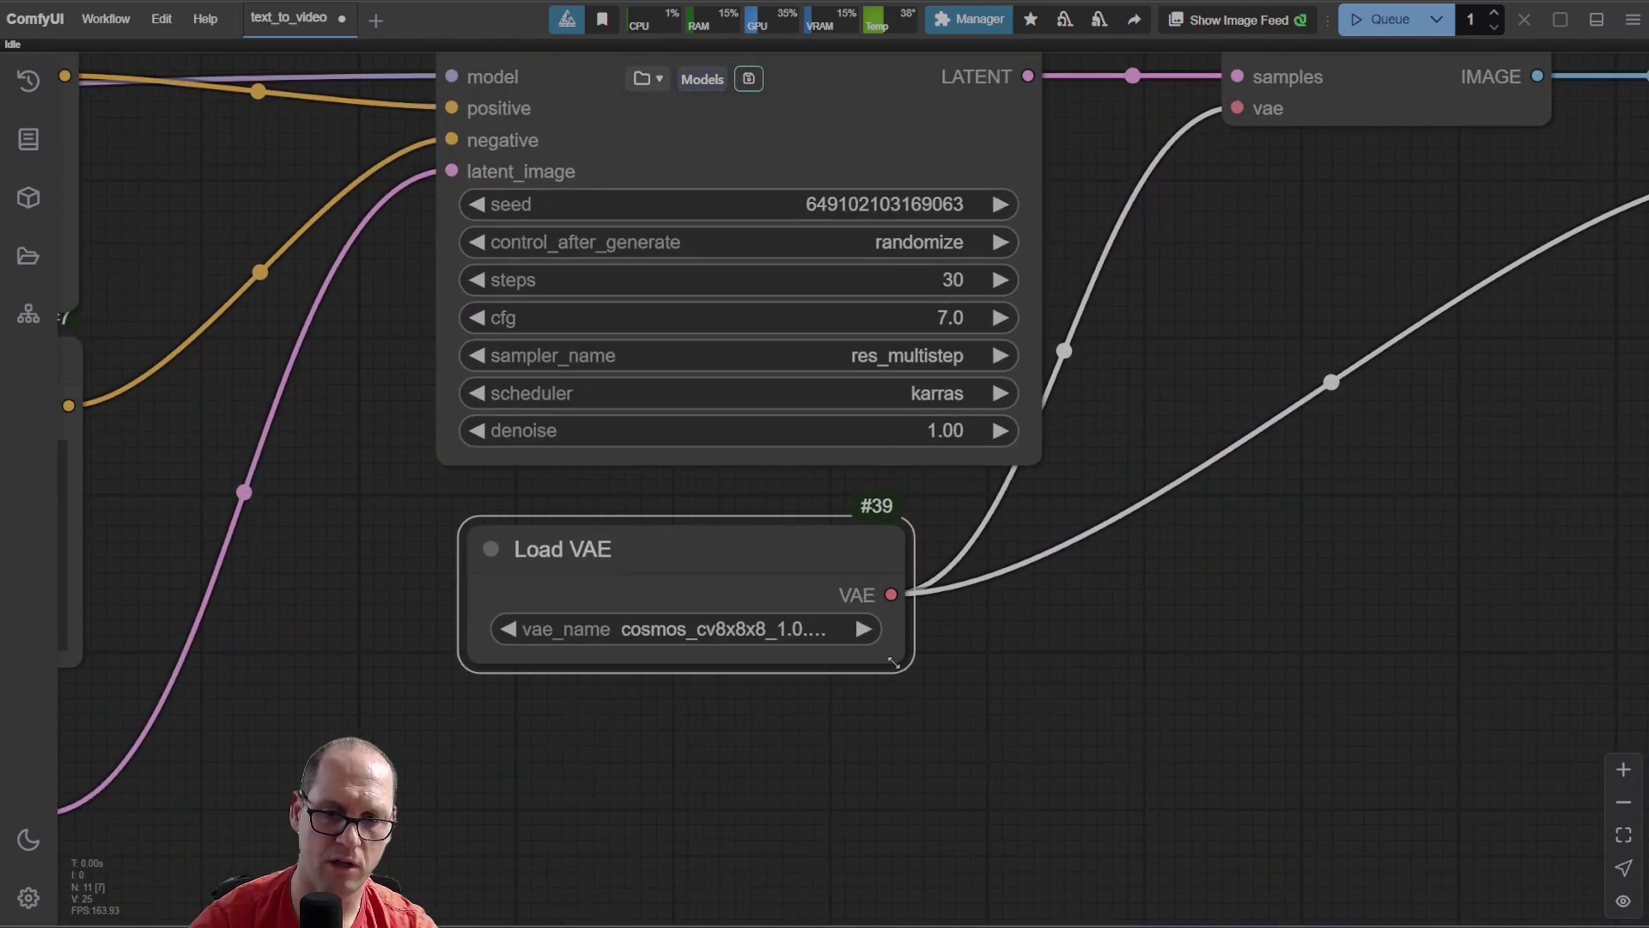
- Widen the Load VAE node so cosmos_cv8x8x8_1.0.safetensors shows in full
{"action": "left_click_drag", "start_coordinate": [894, 662], "coordinate": [1043, 679]}
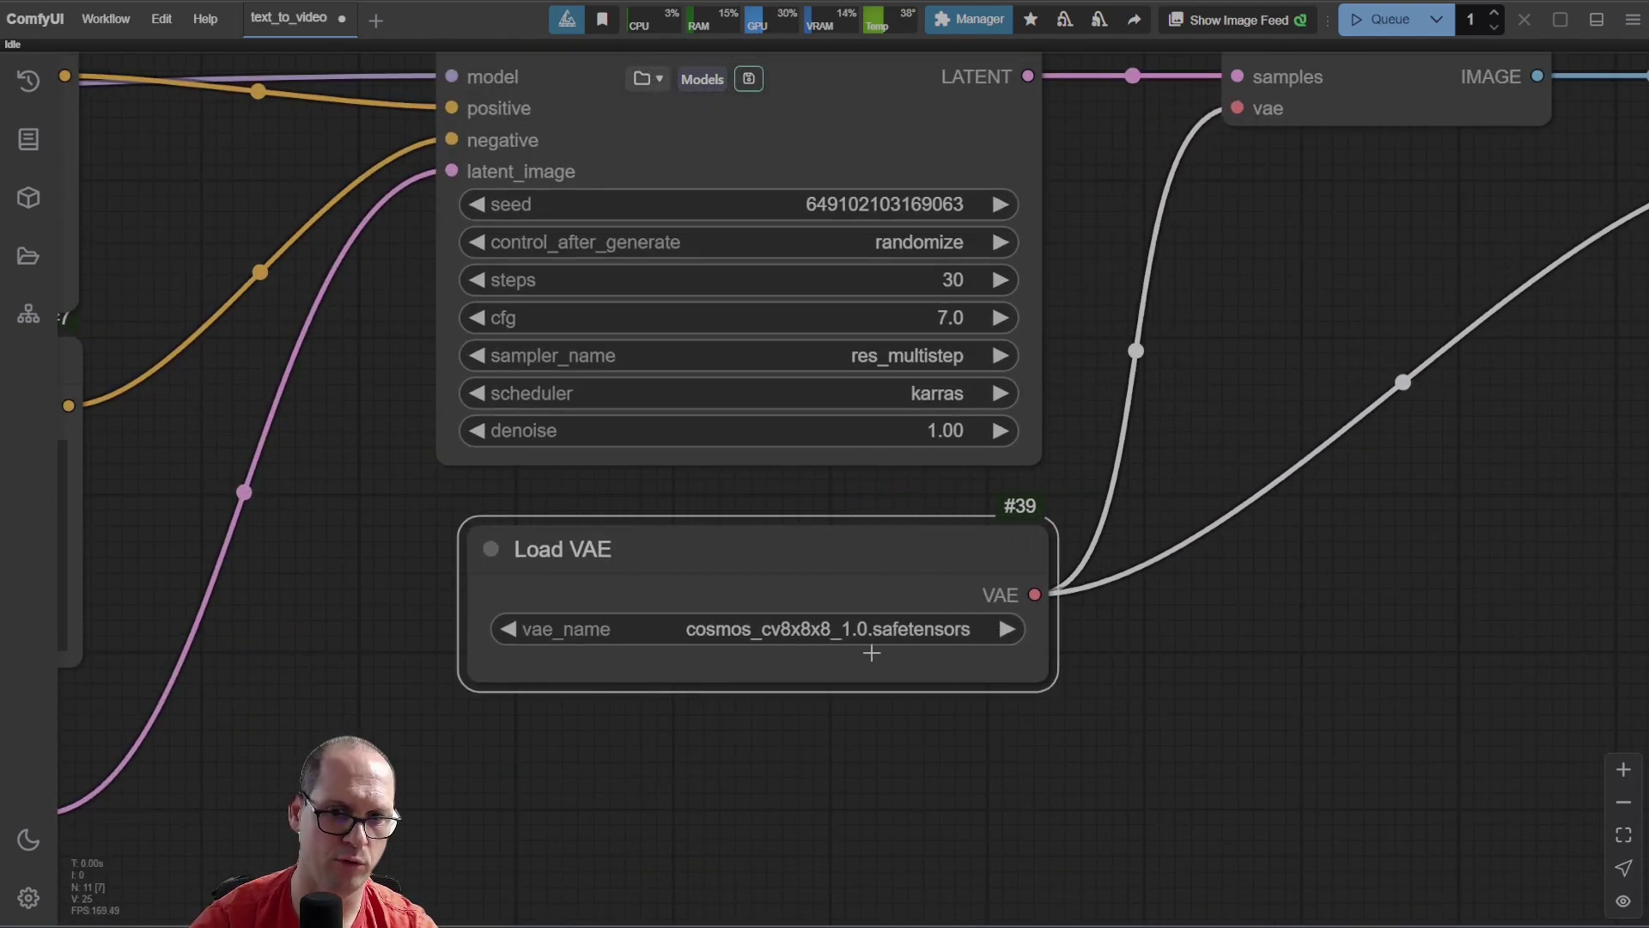
{"action": "scroll", "coordinate": [1288, 572], "scroll_direction": "down", "scroll_amount": 3}
{"action": "scroll", "coordinate": [1077, 229], "scroll_direction": "up", "scroll_amount": 3}
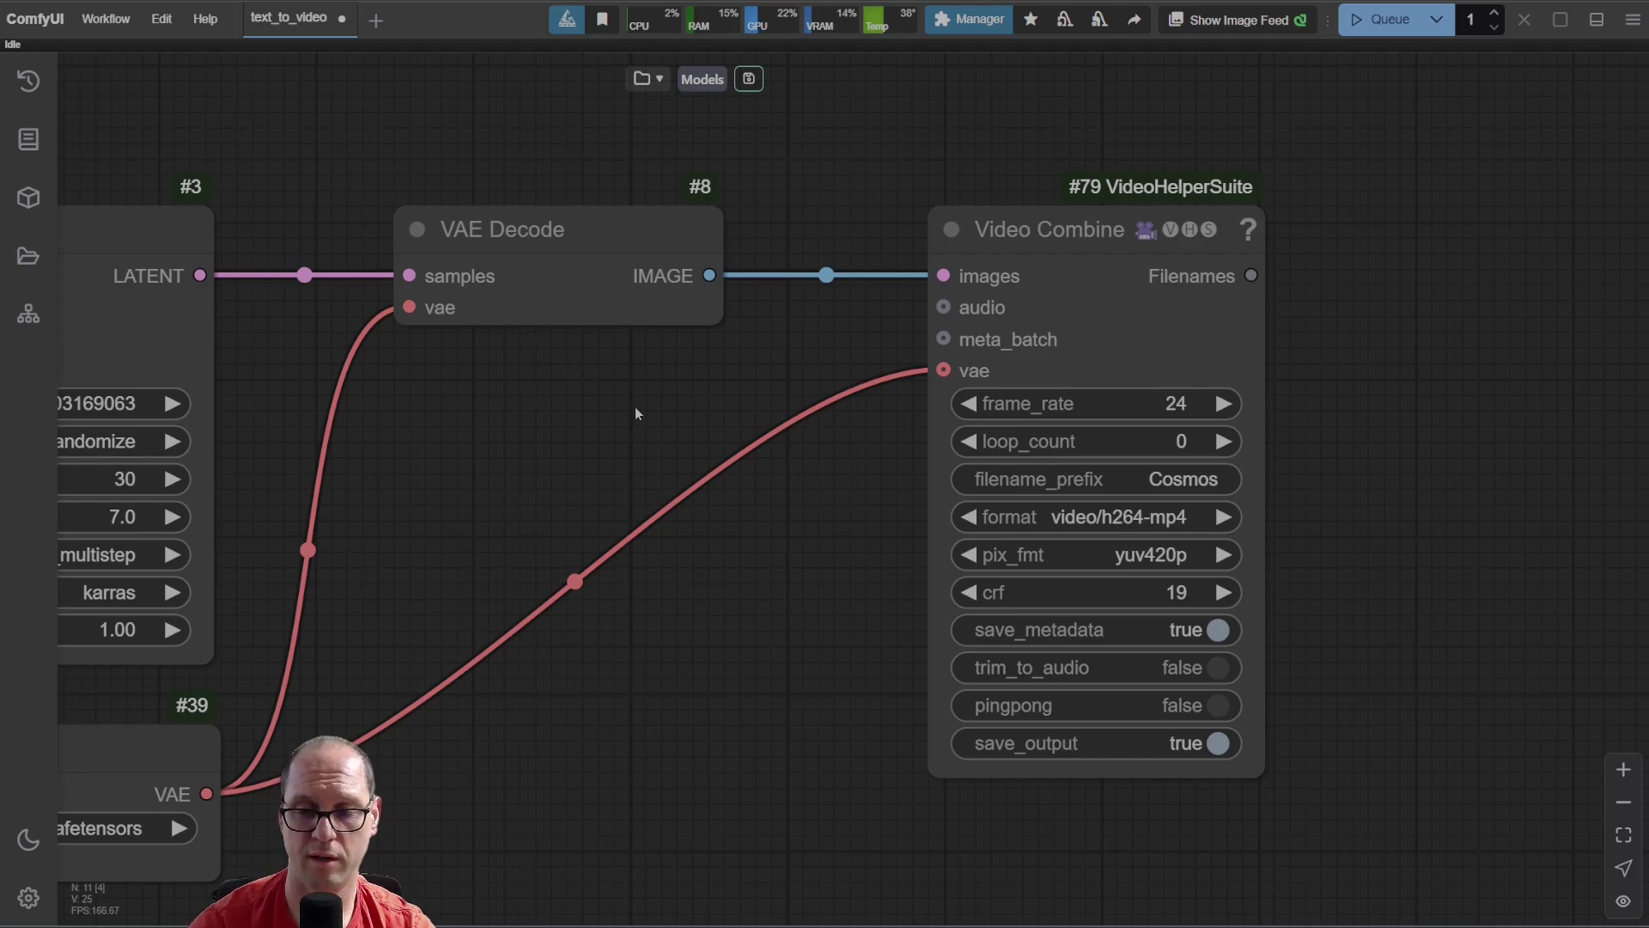
- Nudge Video Combine upward and set its crf to 19 after trying a lower value
{"action": "left_click_drag", "start_coordinate": [1085, 229], "coordinate": [1131, 198]}
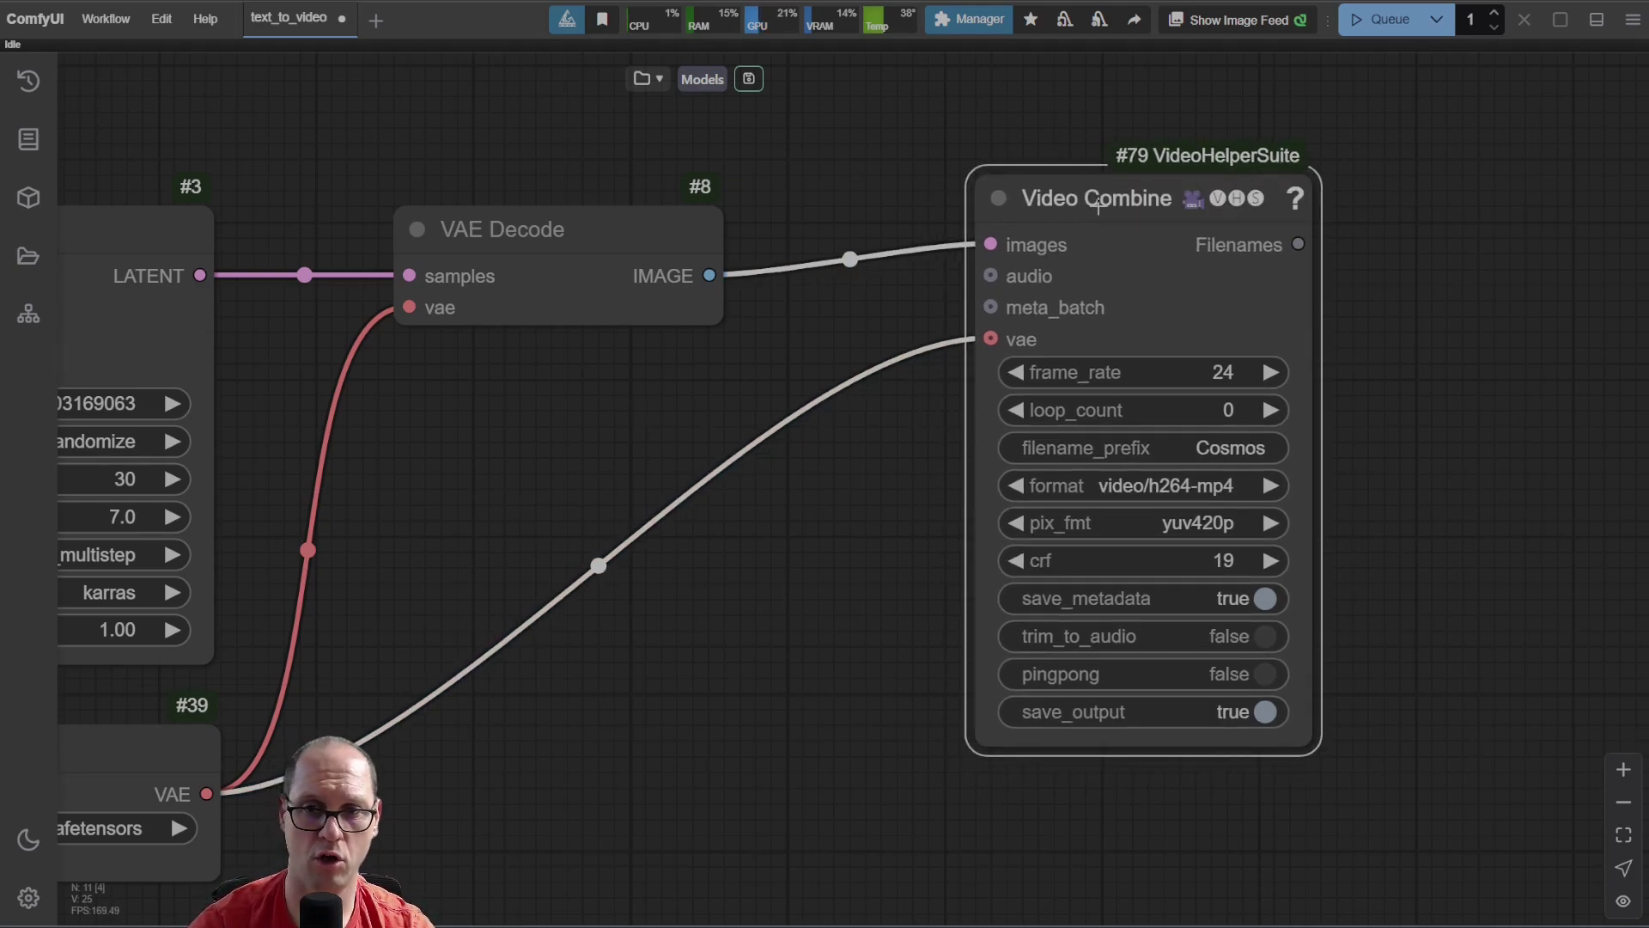
{"action": "left_click_drag", "start_coordinate": [1098, 203], "coordinate": [1086, 187]}
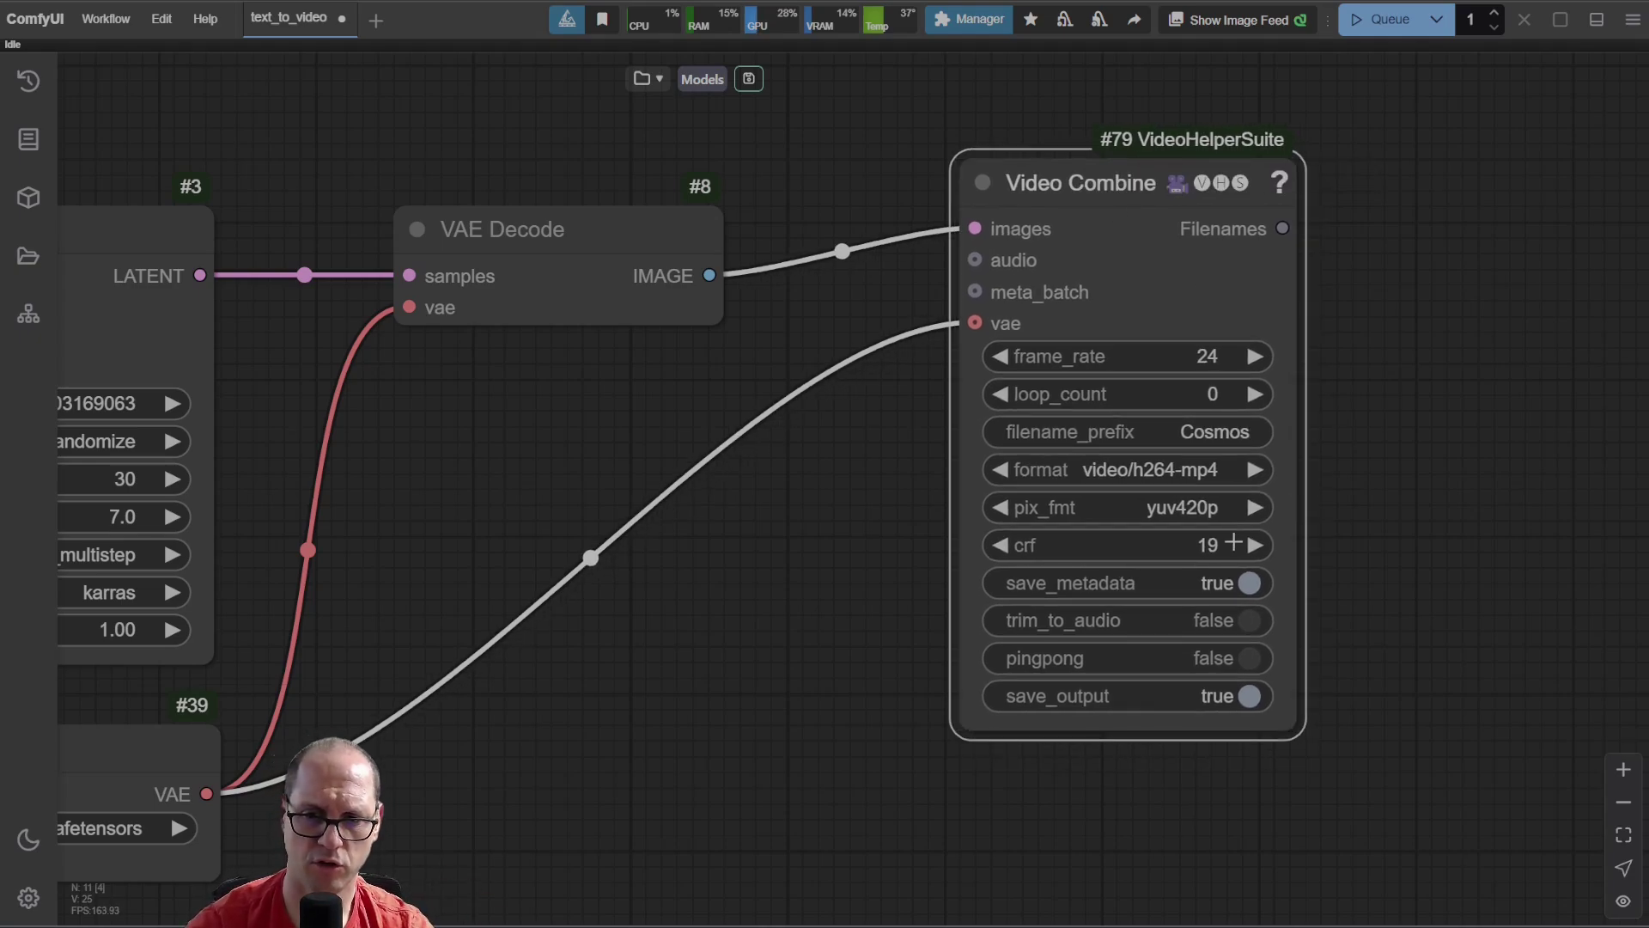
{"action": "left_click", "coordinate": [999, 545]}
{"action": "left_click", "coordinate": [1000, 546]}
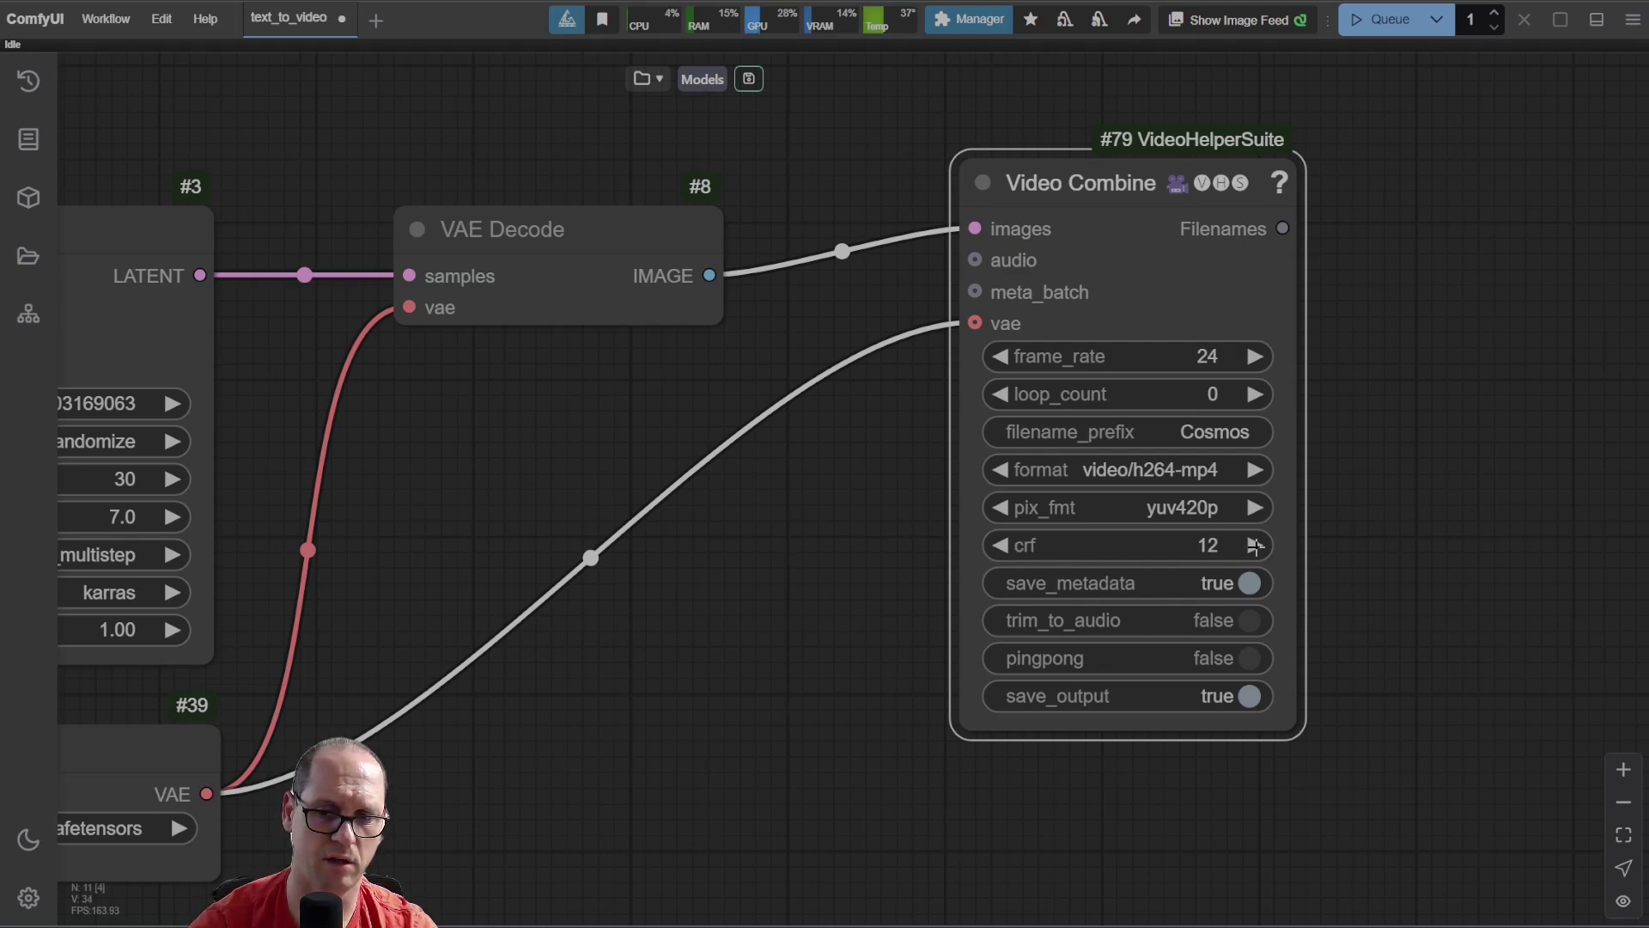
{"action": "left_click", "coordinate": [1254, 545]}
{"action": "left_click", "coordinate": [1254, 545]}
{"action": "left_click", "coordinate": [1254, 545]}
{"action": "left_click", "coordinate": [1254, 546]}
{"action": "scroll", "coordinate": [878, 745], "scroll_direction": "down", "scroll_amount": 8}
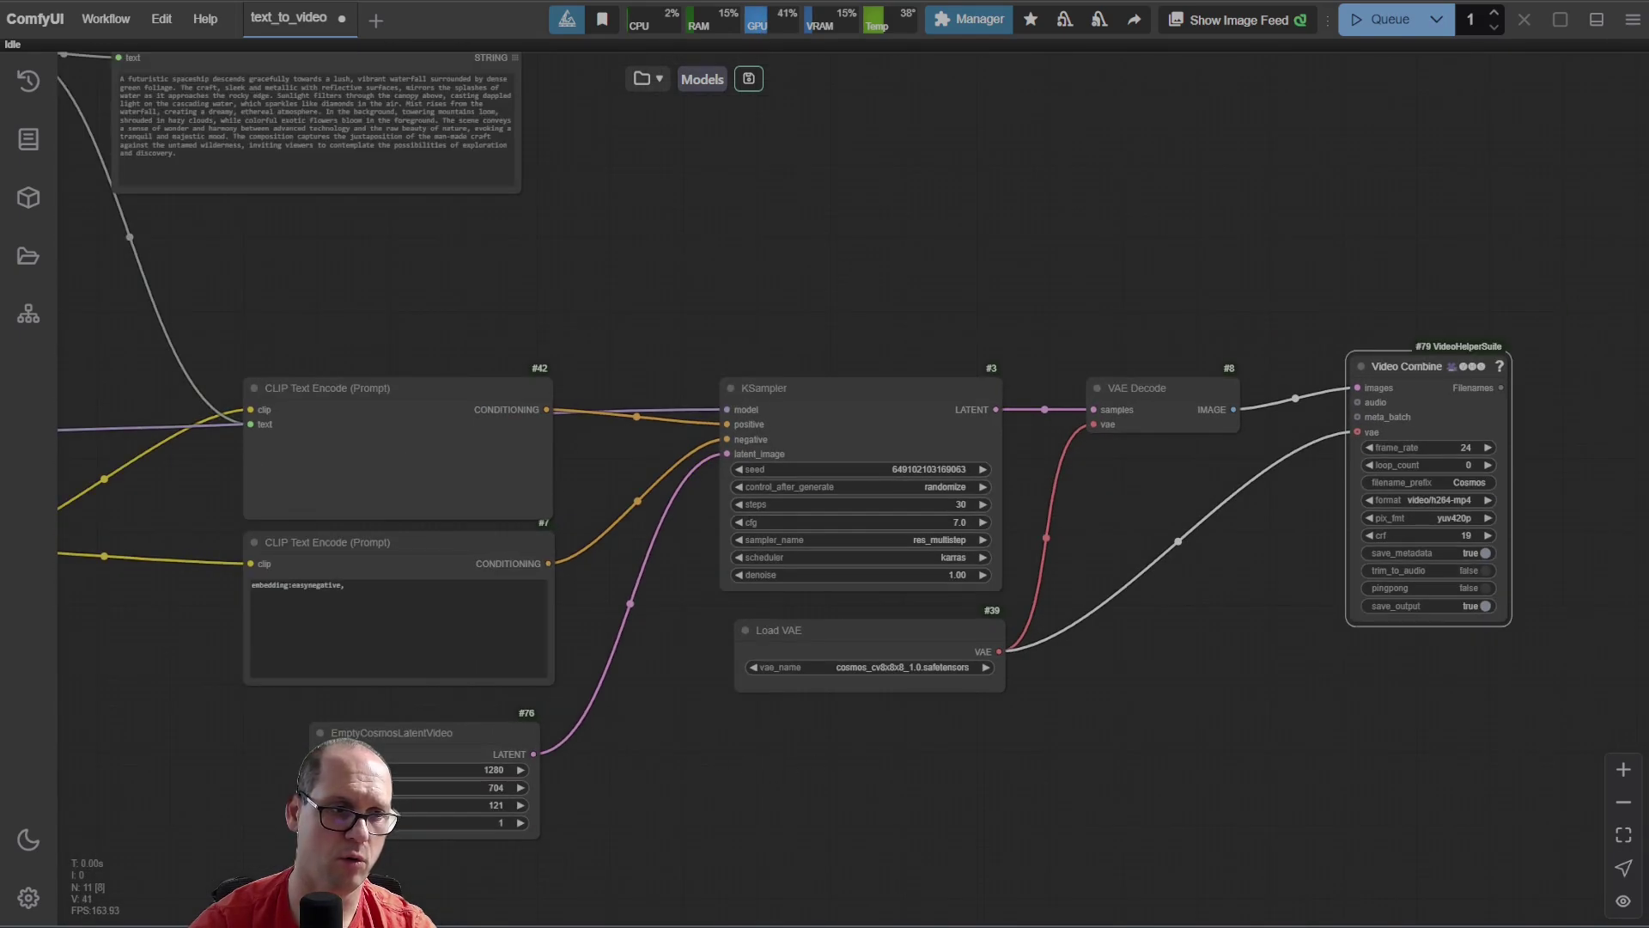